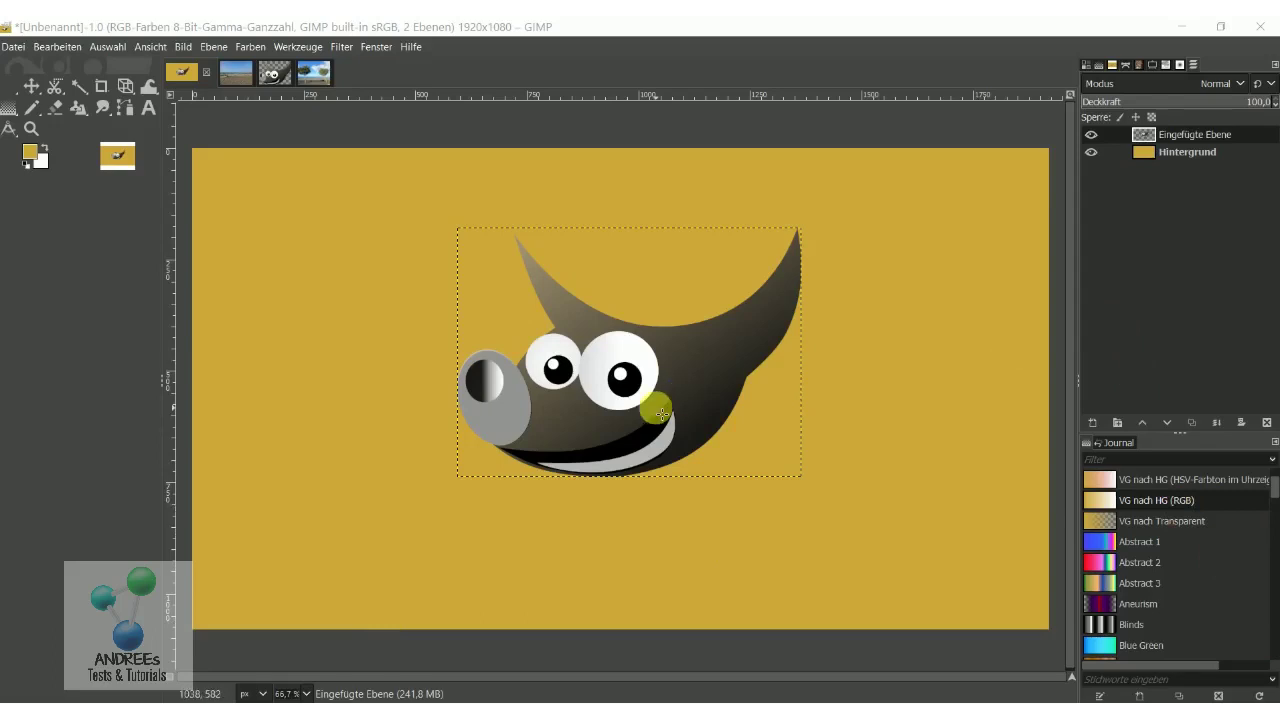
Step: Make the 'Eingefügte Ebene' (pasted Wilber) layer the active layer in the Layers panel
click(1143, 160)
click(1143, 134)
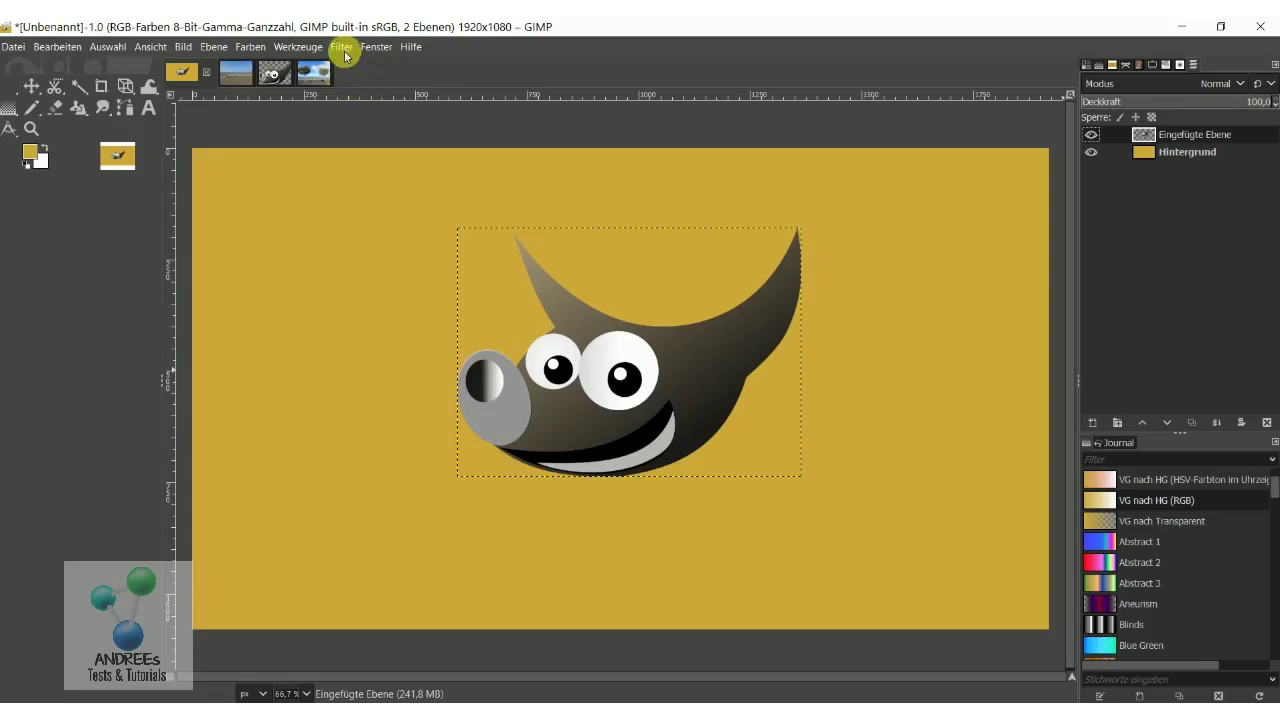
Step: Resize the Wilber layer with Ebene auf Bildgröße and bring up the Filters menu
right_click(1145, 138)
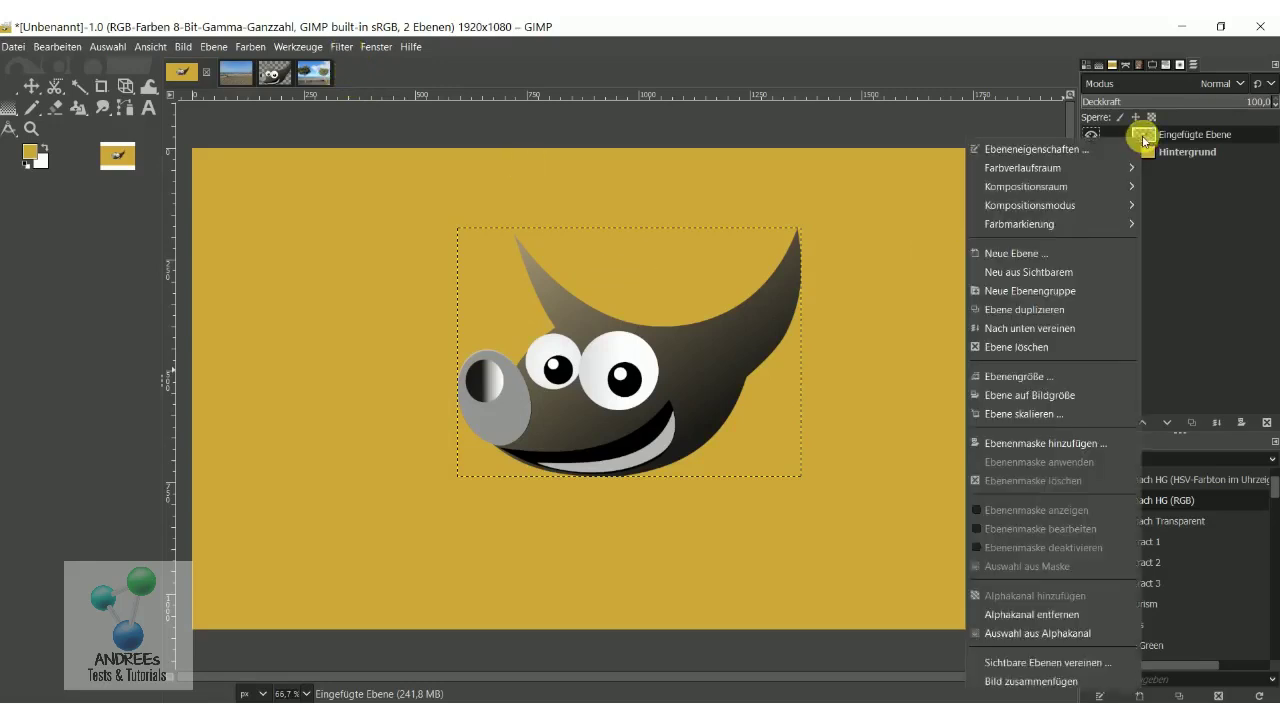
click(1025, 395)
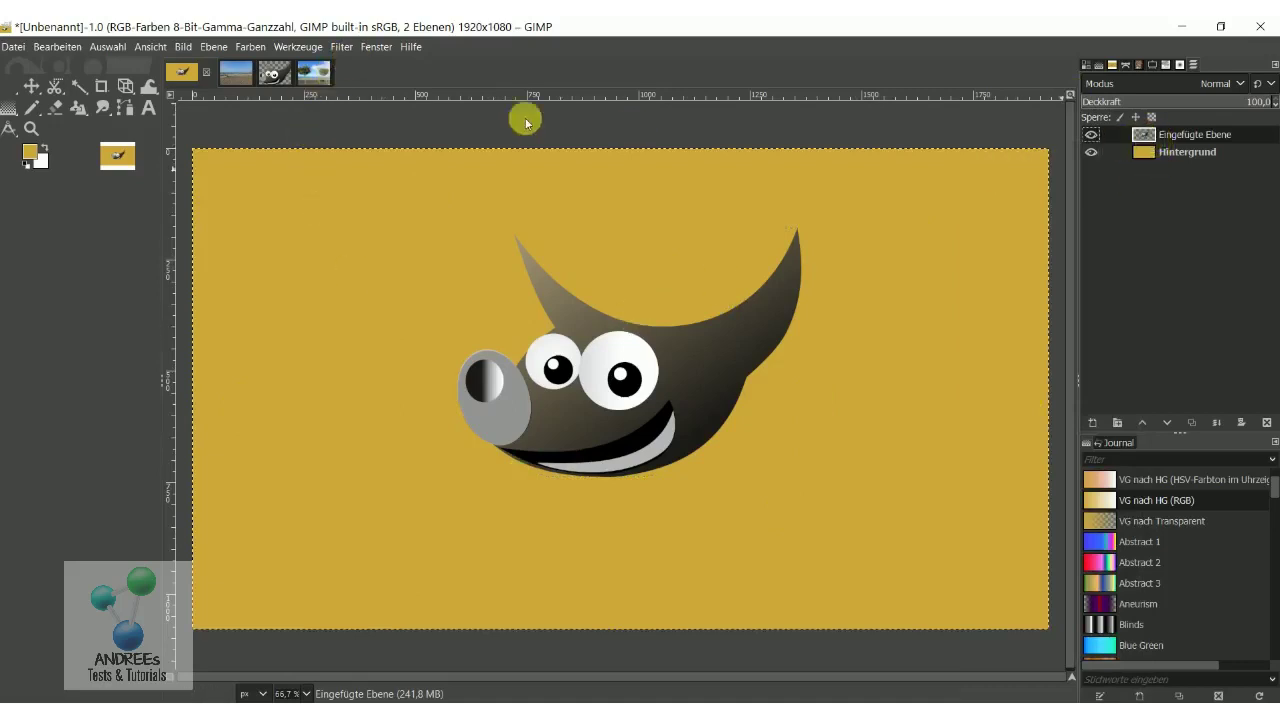
click(342, 48)
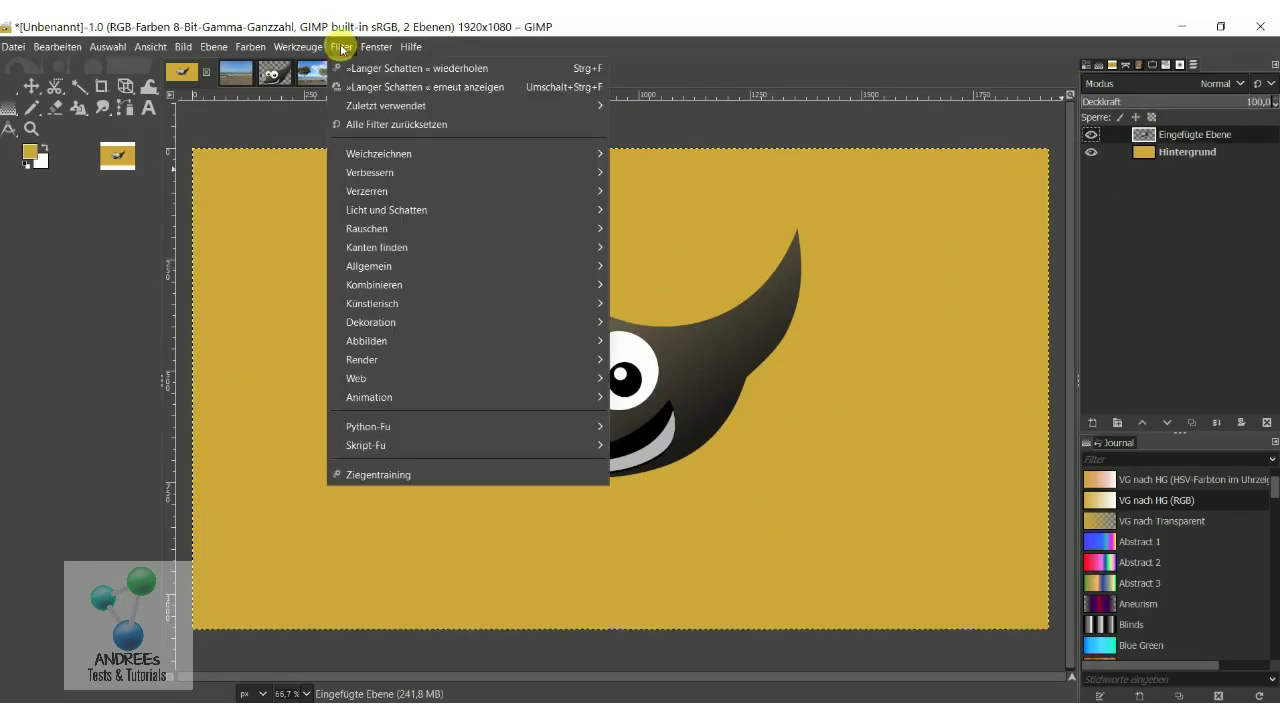
mouse_move(387, 210)
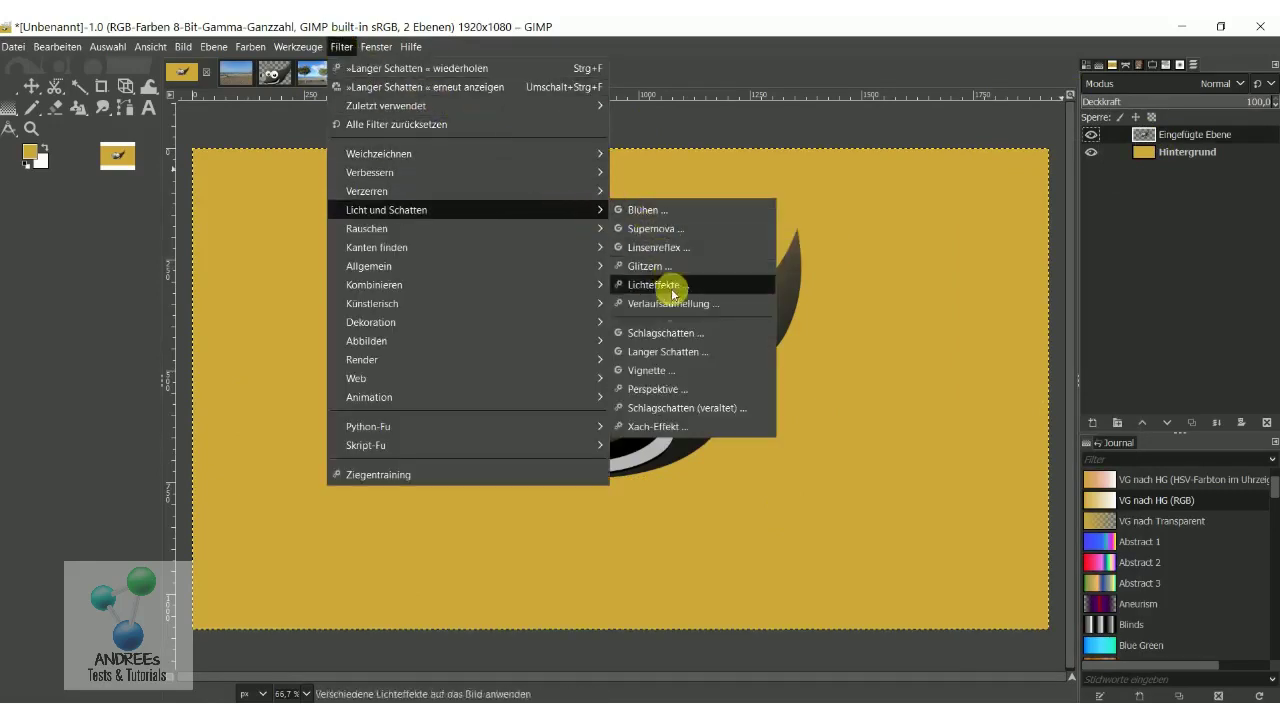
Step: Start a Schlagschatten drop shadow, adjust the linked offsets and raise opacity to 1,633
click(688, 339)
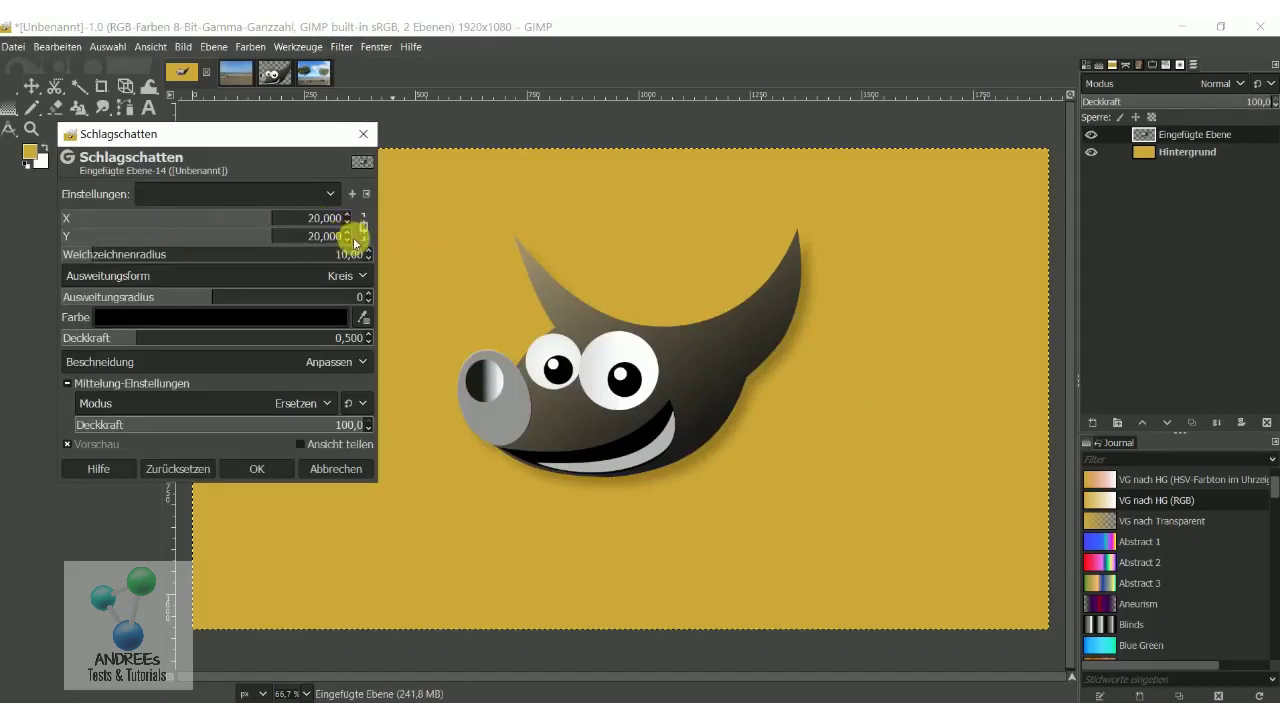
click(348, 240)
click(348, 240)
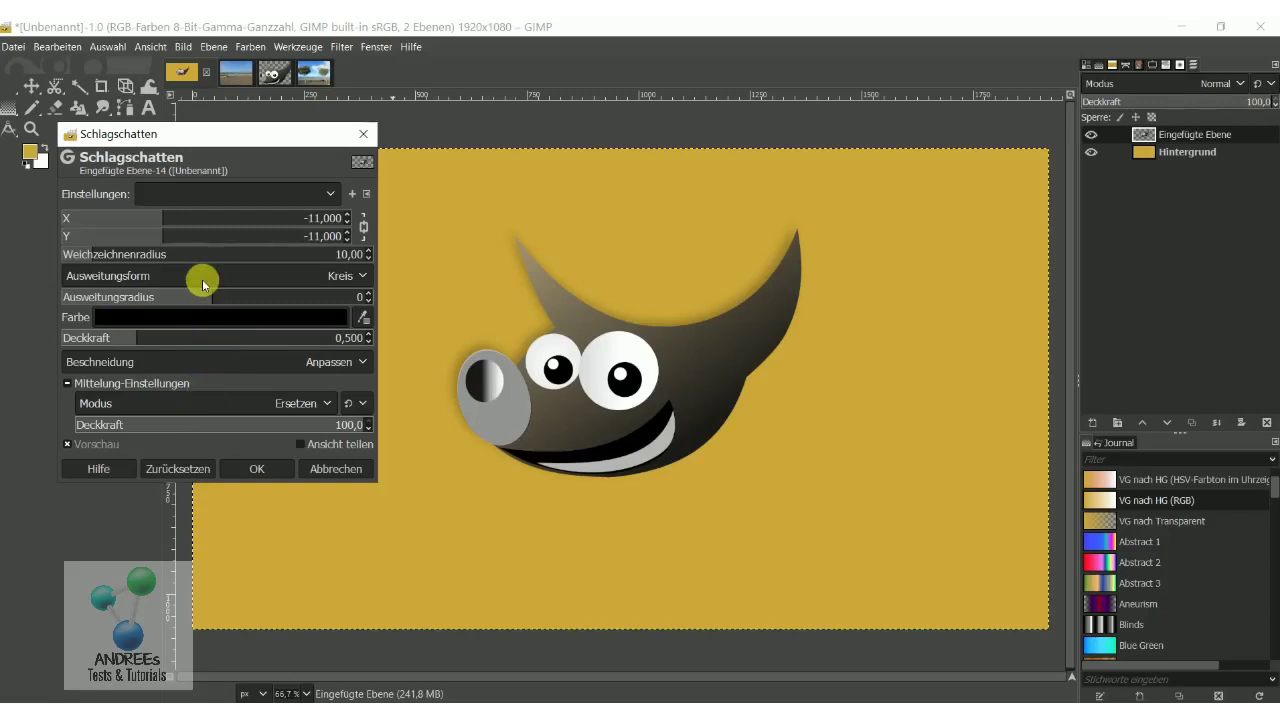
drag(189, 337, 307, 338)
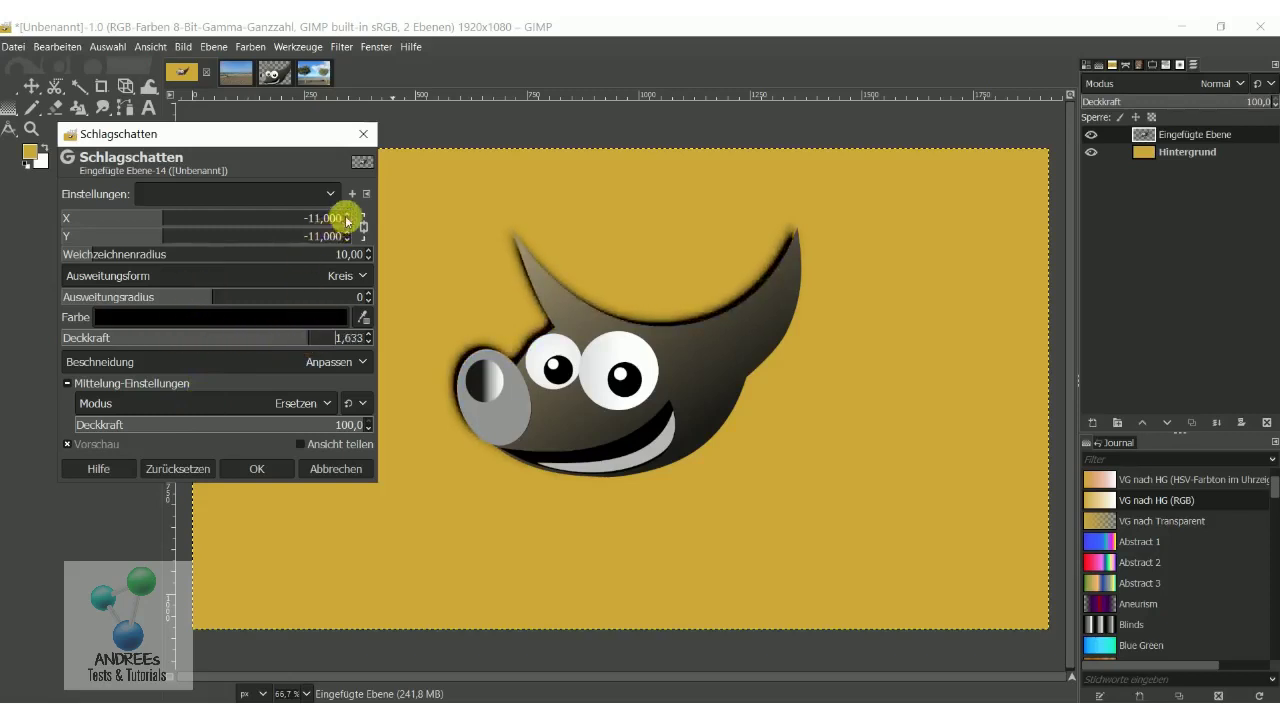
scroll(347, 219, up, 20)
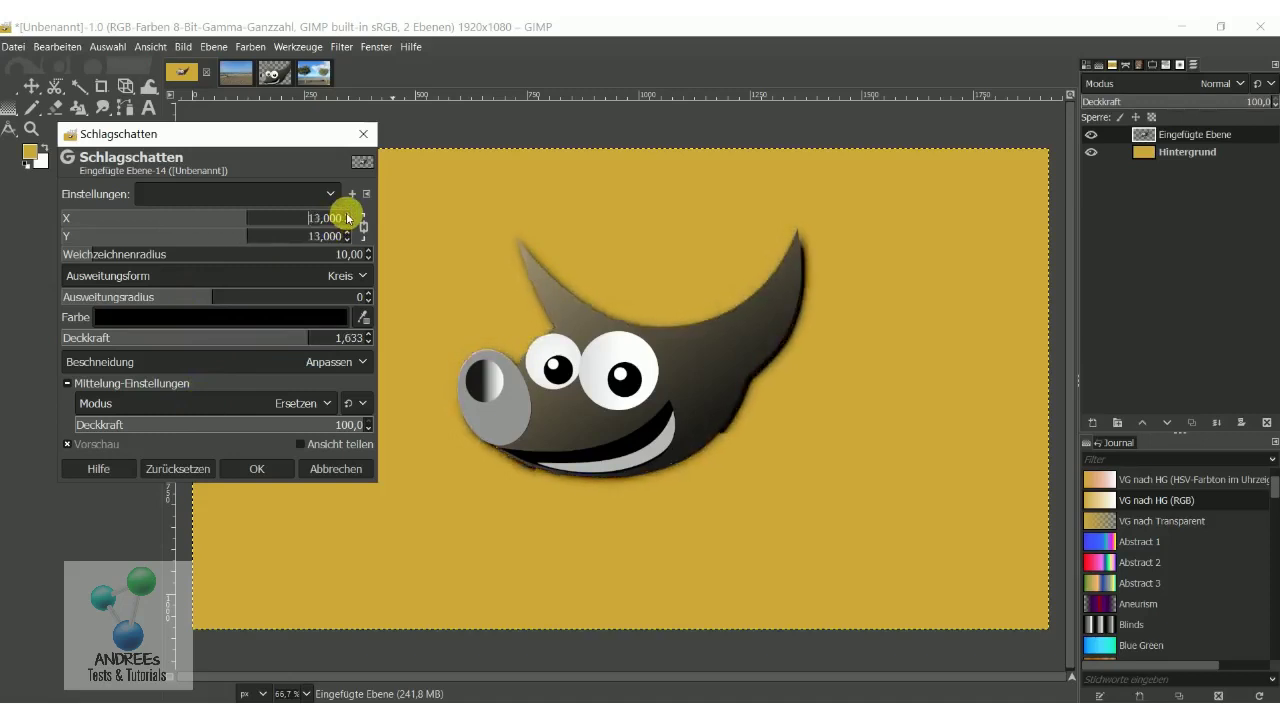
scroll(347, 218, up, 5)
scroll(347, 218, up, 5)
scroll(347, 218, up, 5)
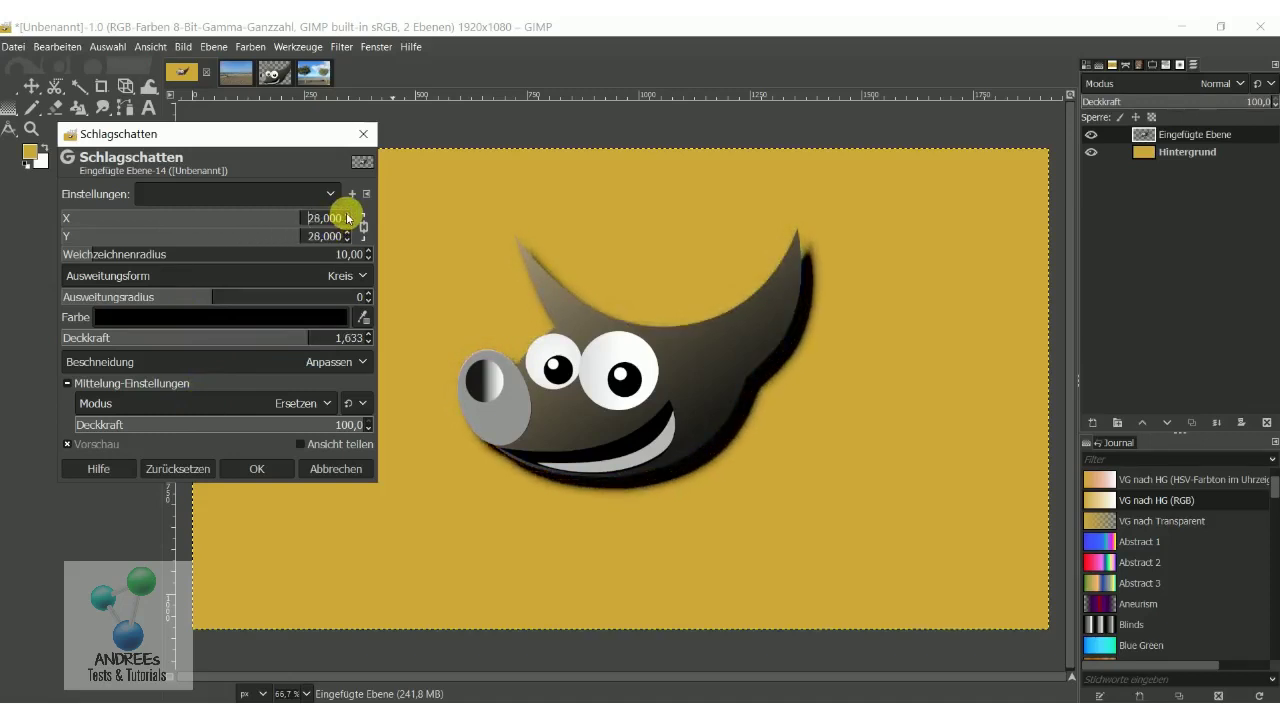
click(364, 229)
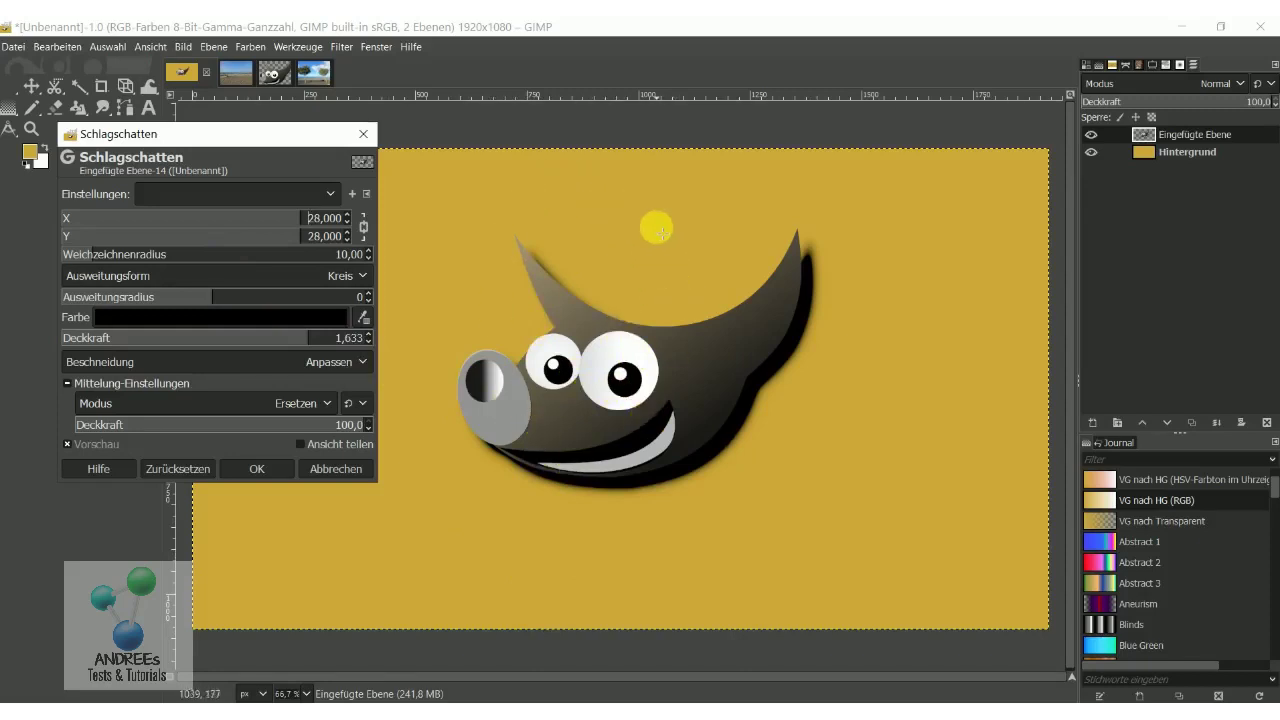
Step: Bring the drop shadow's X and Y offsets to 80 each
scroll(347, 219, up, 7)
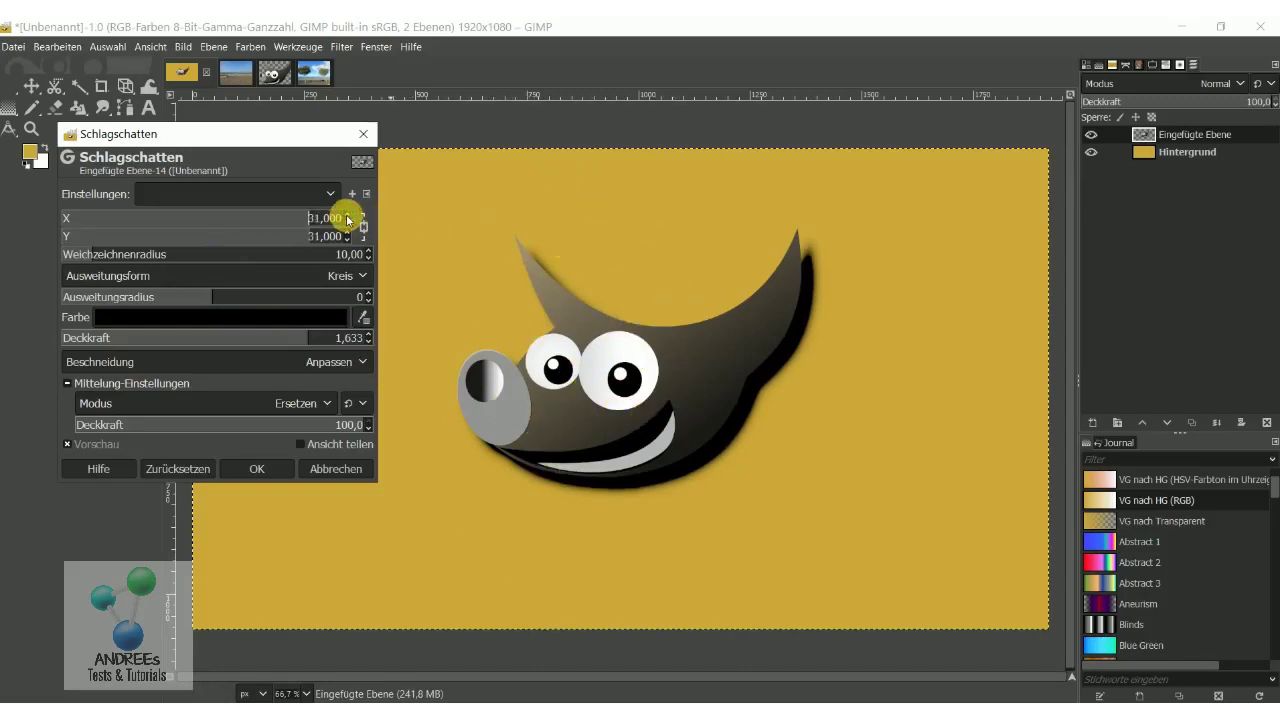
scroll(347, 219, up, 6)
scroll(347, 219, up, 6)
scroll(347, 219, up, 6)
scroll(347, 219, up, 7)
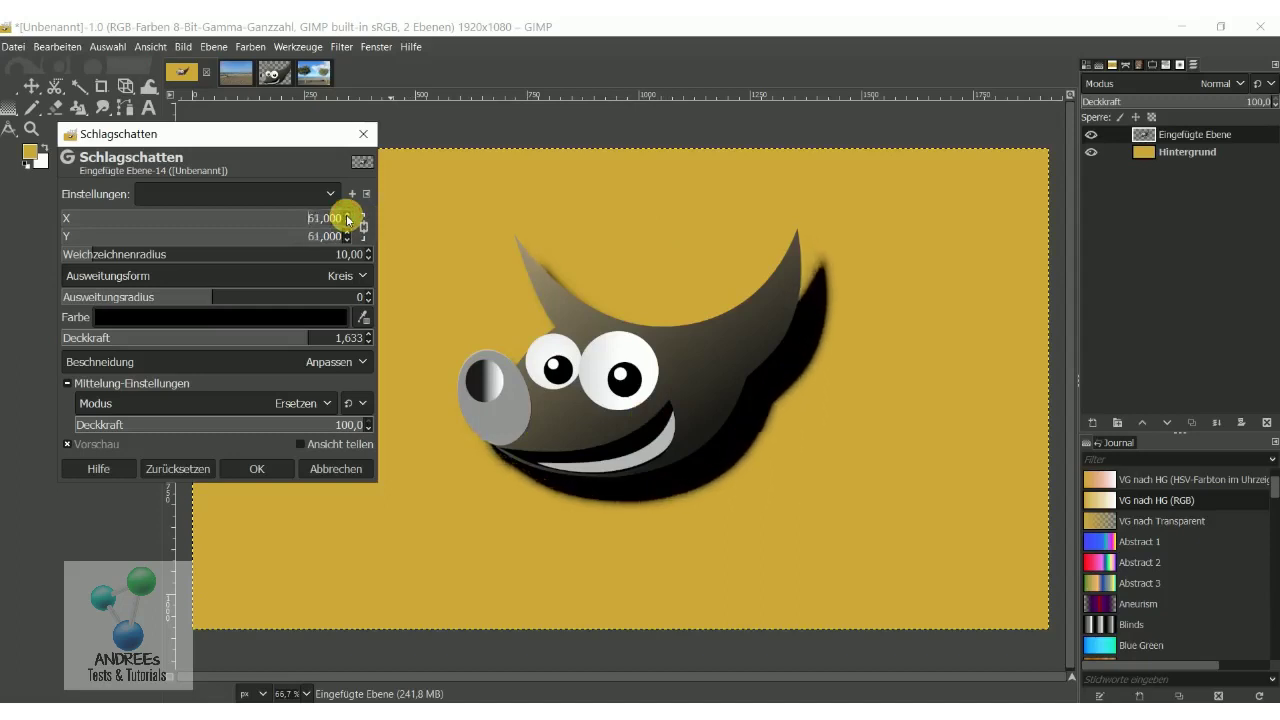
scroll(347, 219, up, 7)
scroll(347, 219, up, 7)
scroll(347, 219, up, 8)
scroll(347, 219, up, 7)
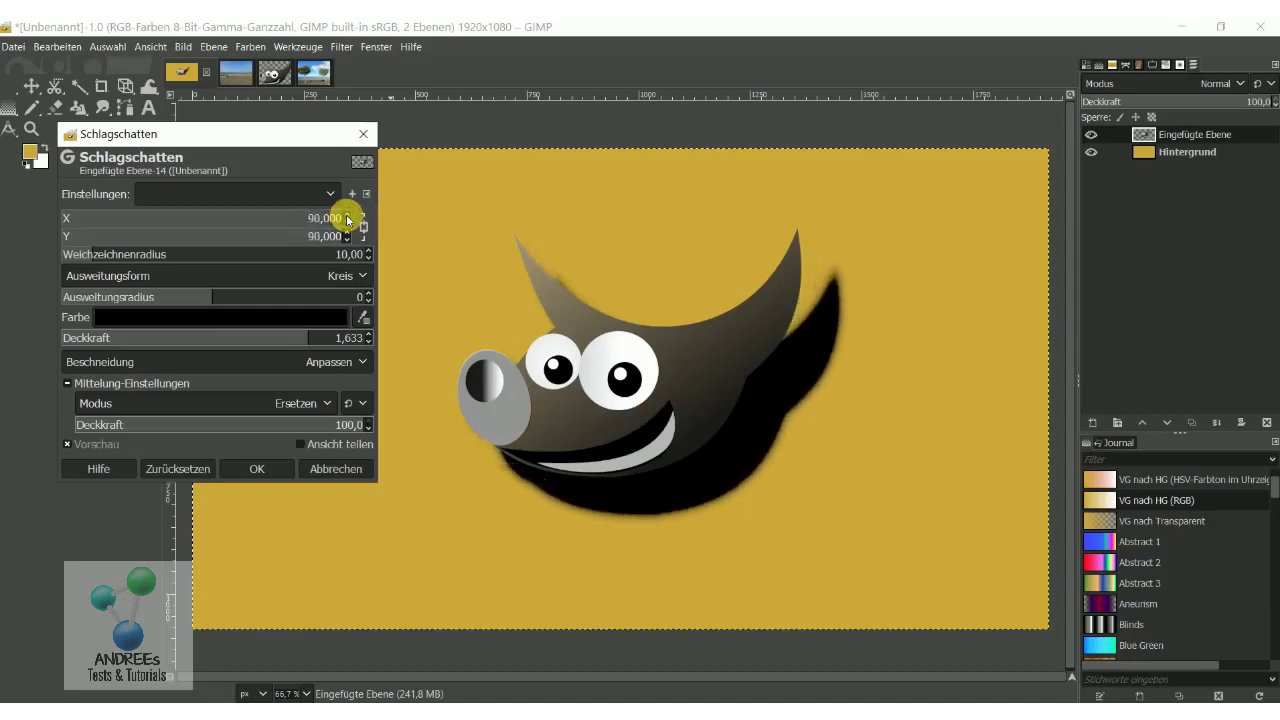
scroll(347, 219, up, 7)
scroll(347, 219, up, 7)
scroll(347, 219, up, 8)
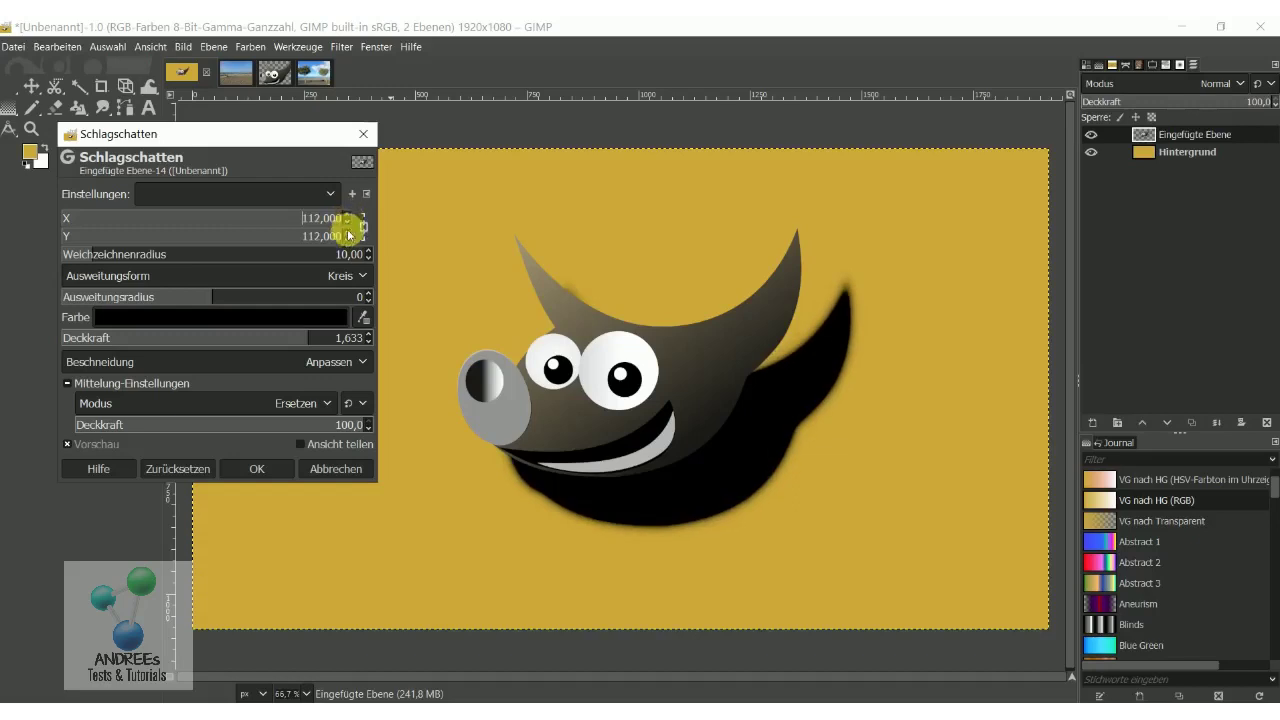
scroll(349, 238, down, 3)
scroll(349, 240, down, 10)
scroll(349, 240, down, 6)
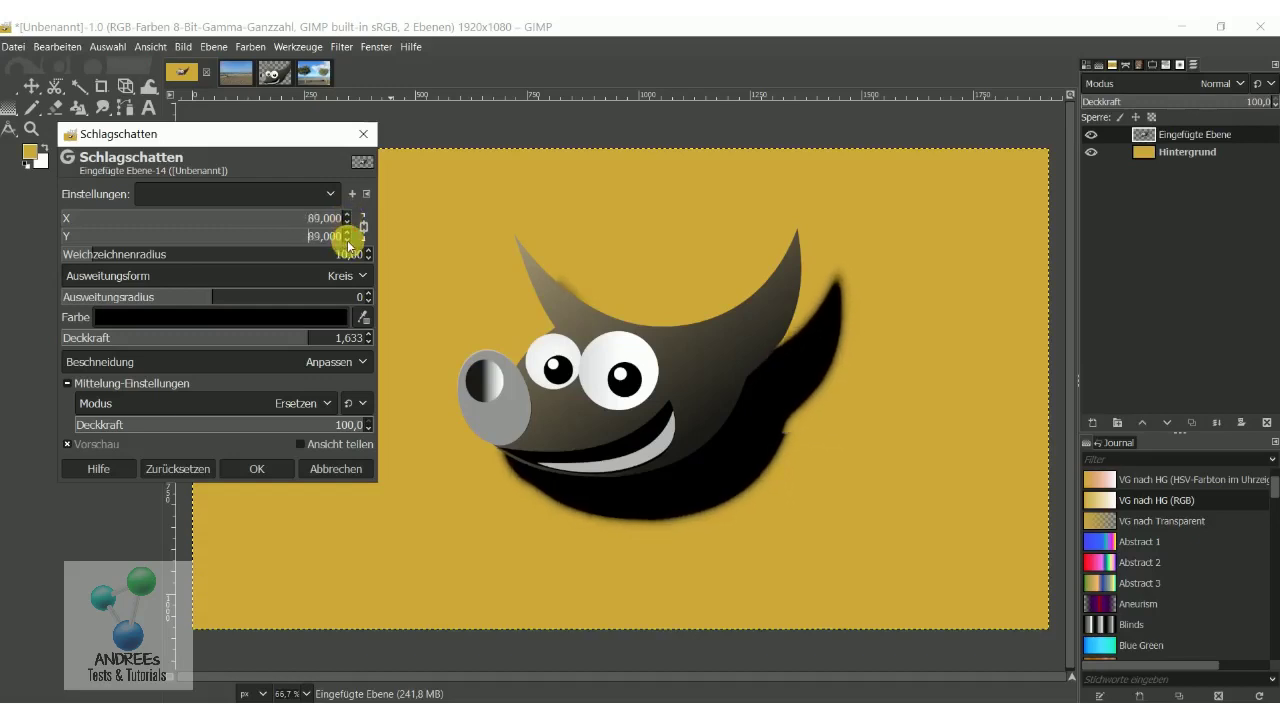
scroll(349, 240, down, 7)
scroll(349, 240, down, 5)
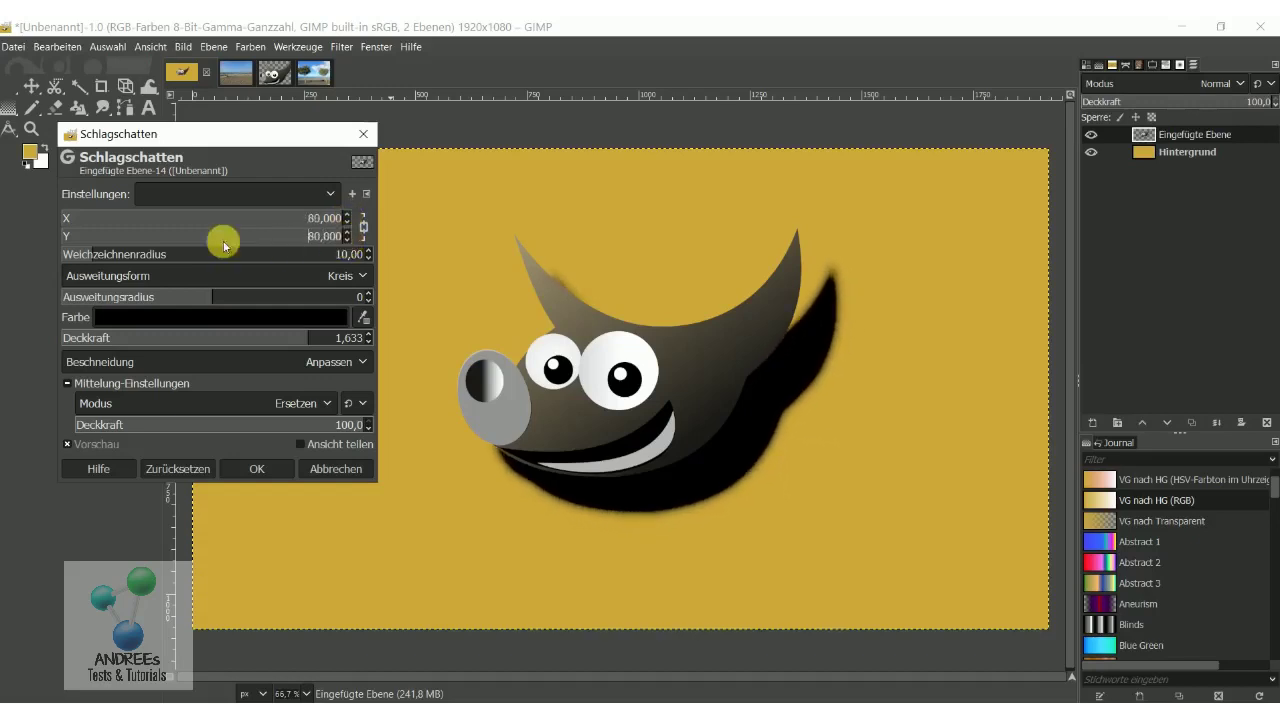
Step: Set the drop shadow's Weichzeichnenradius to 24,46
click(131, 255)
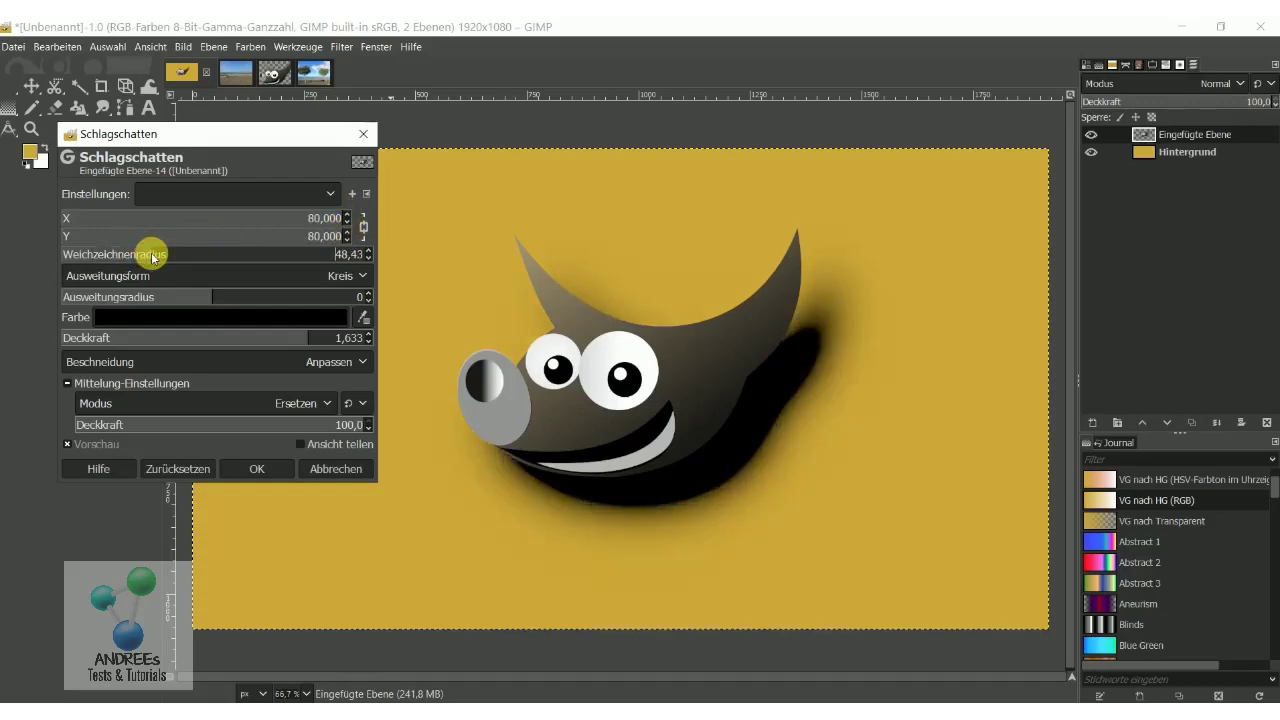
drag(152, 258, 129, 255)
click(126, 257)
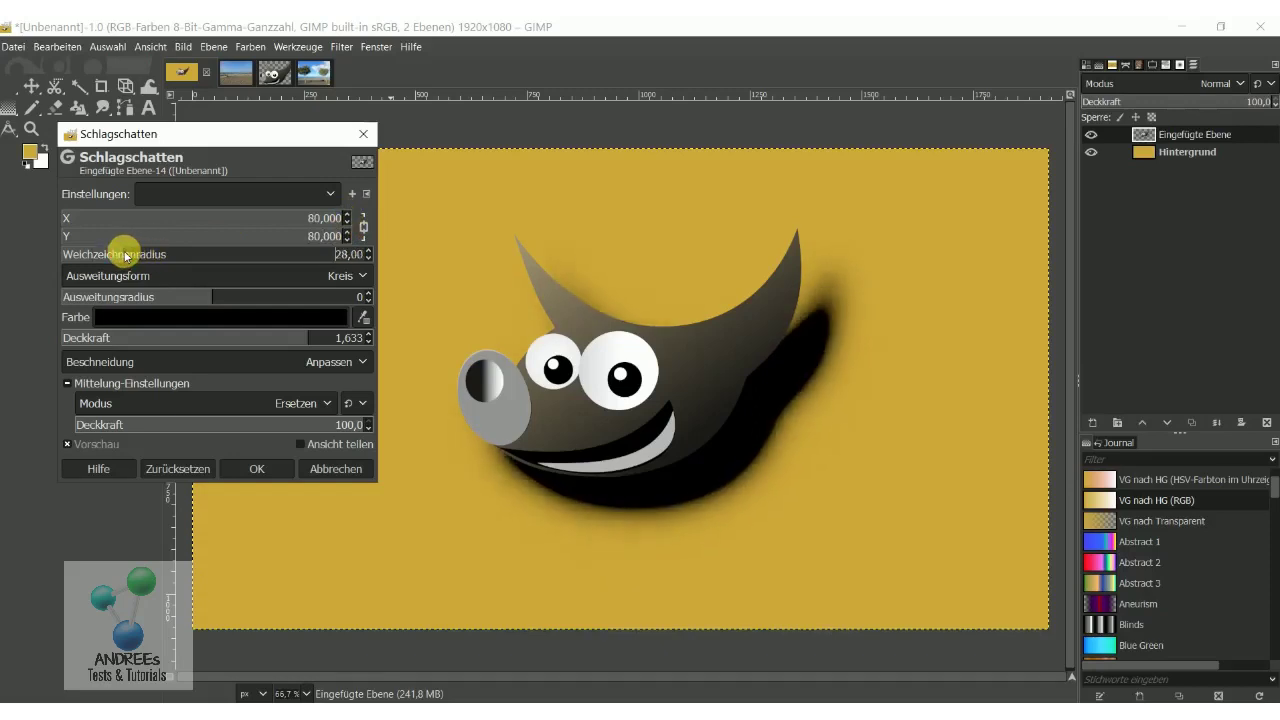
click(118, 257)
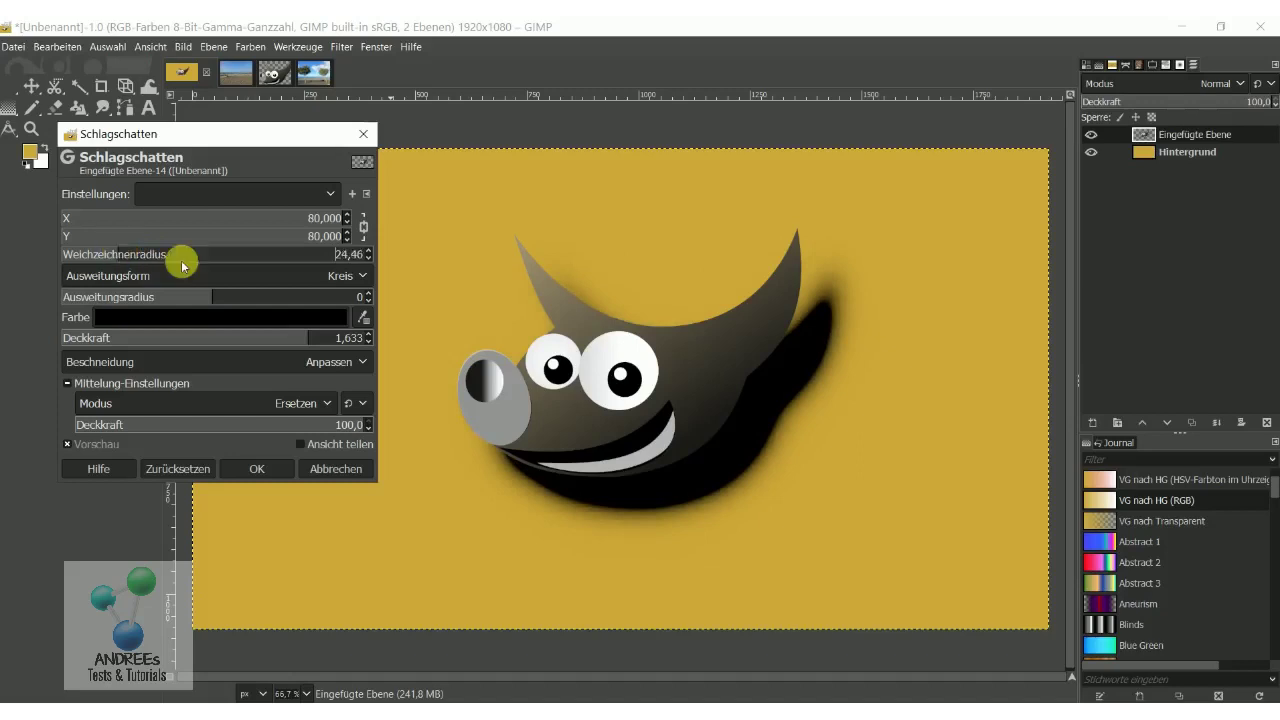
Step: Set Ausweitungsradius to 10 and lower Deckkraft to 1,000
click(222, 298)
drag(222, 298, 282, 303)
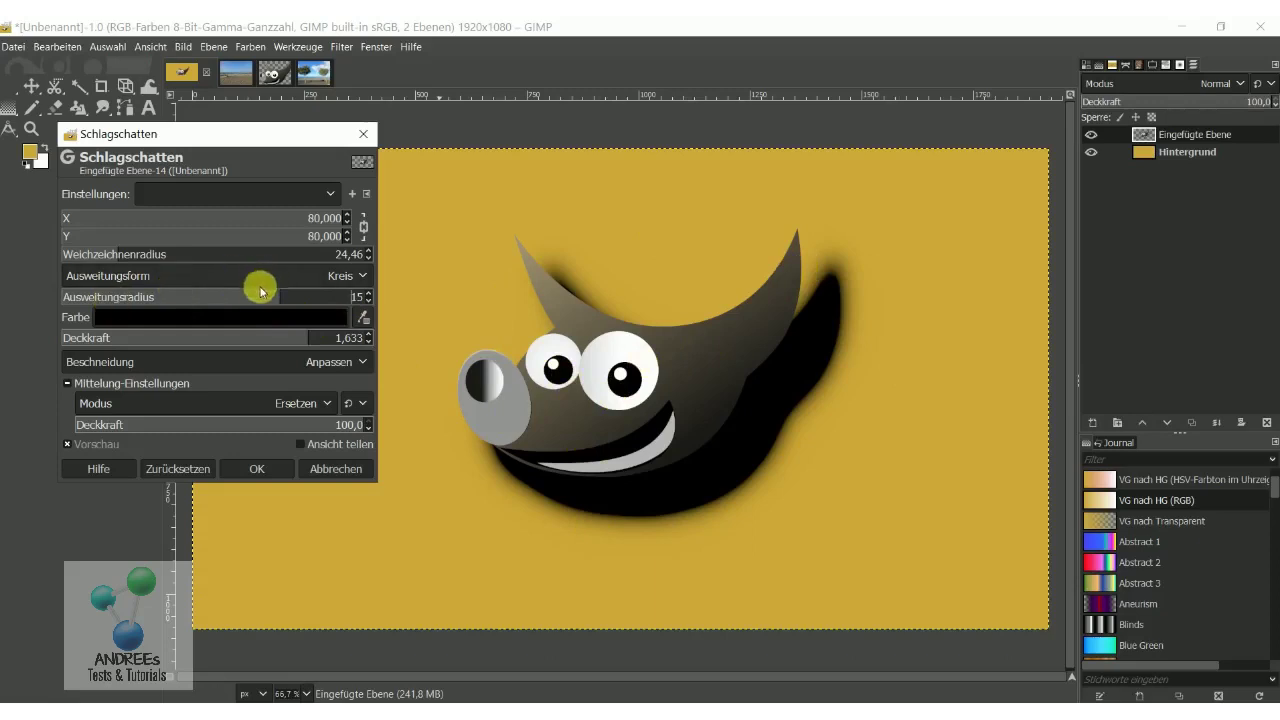
click(264, 297)
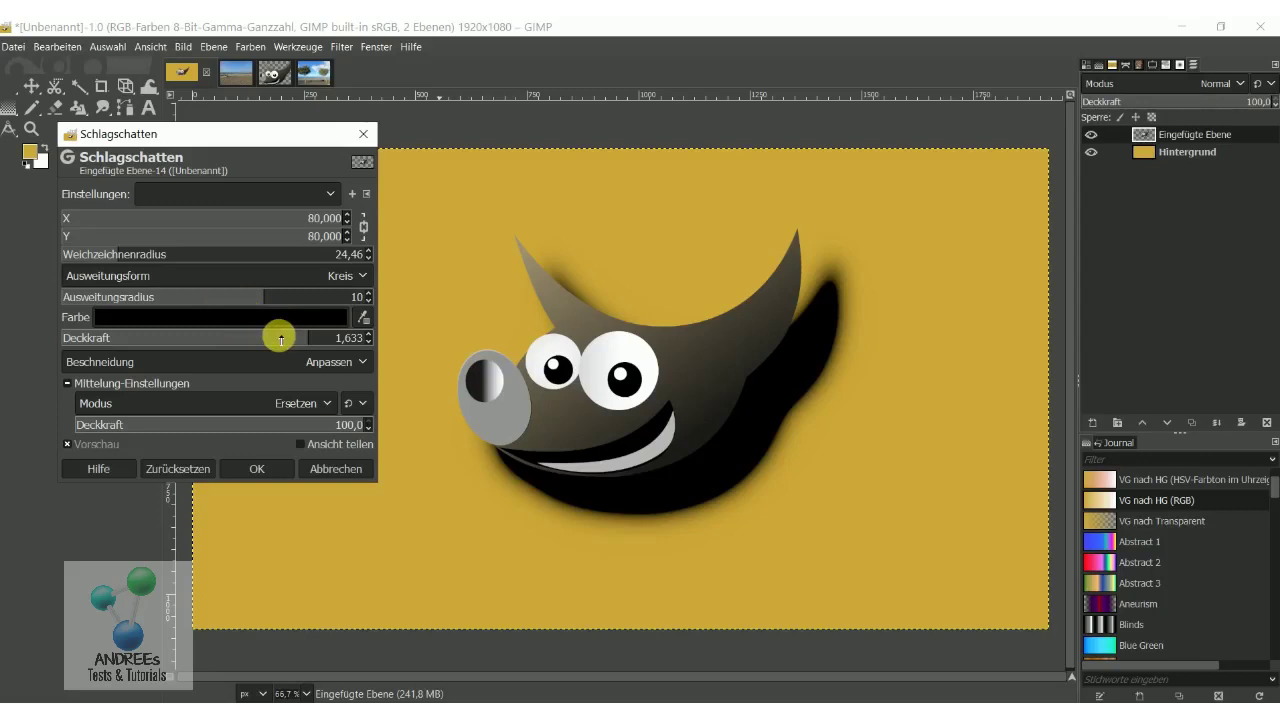
drag(280, 339, 215, 338)
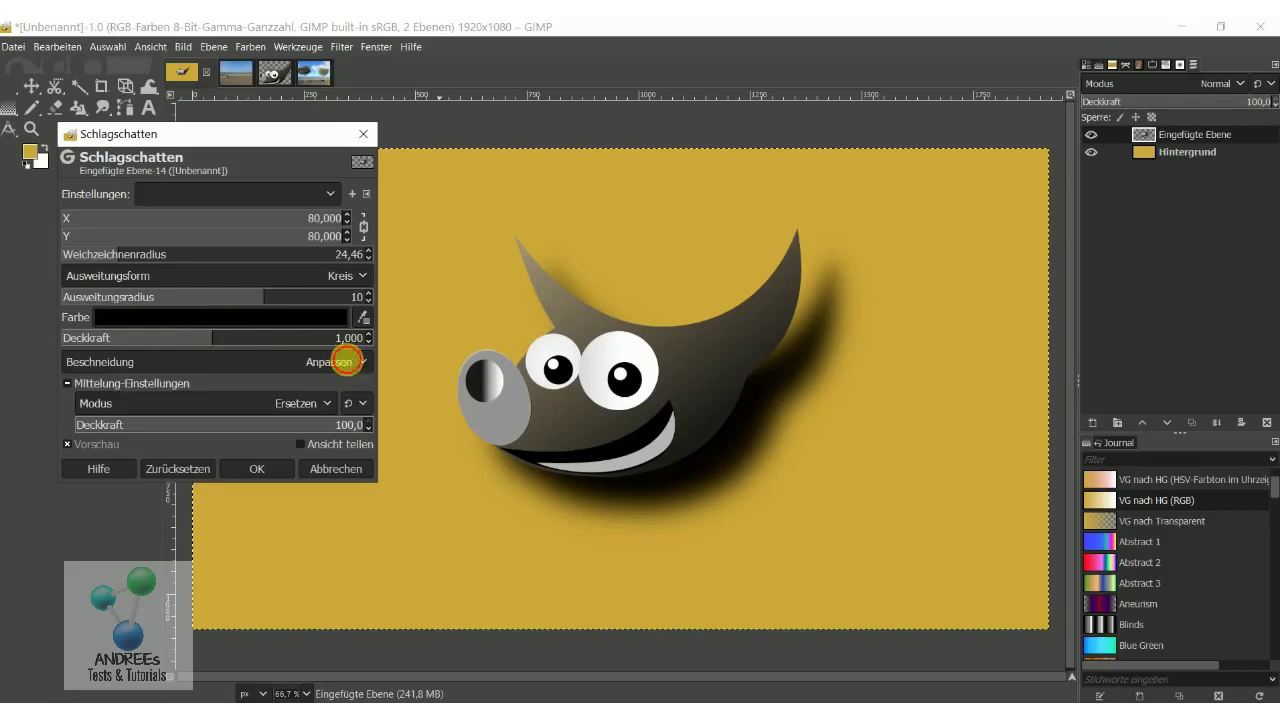
Step: Review the Beschneidung clipping options, keeping them on Anpassen
click(348, 363)
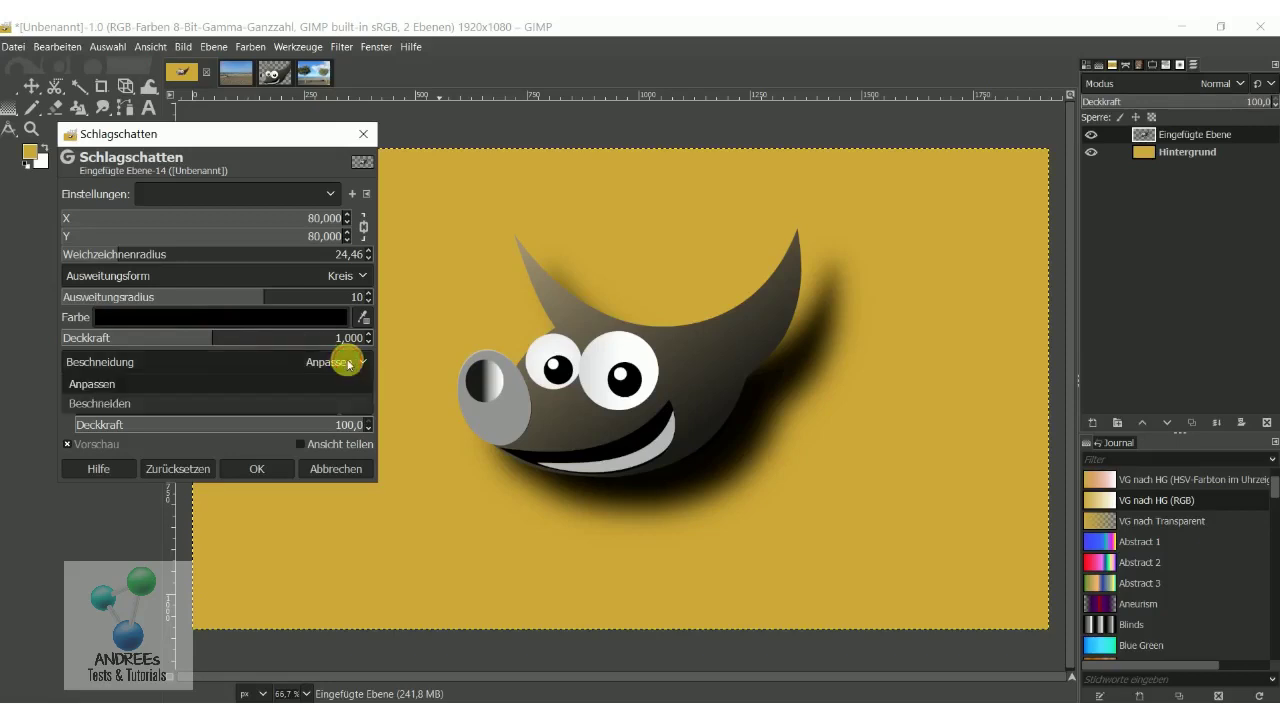
click(348, 363)
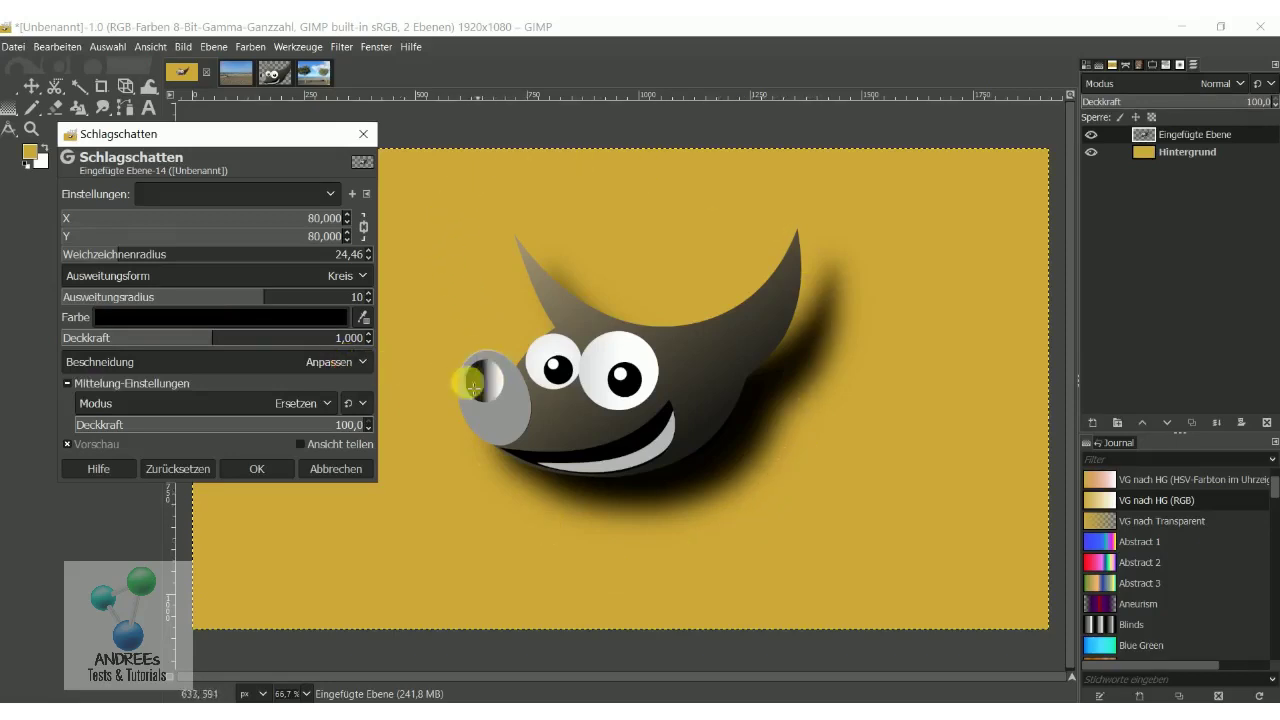
click(304, 363)
click(304, 367)
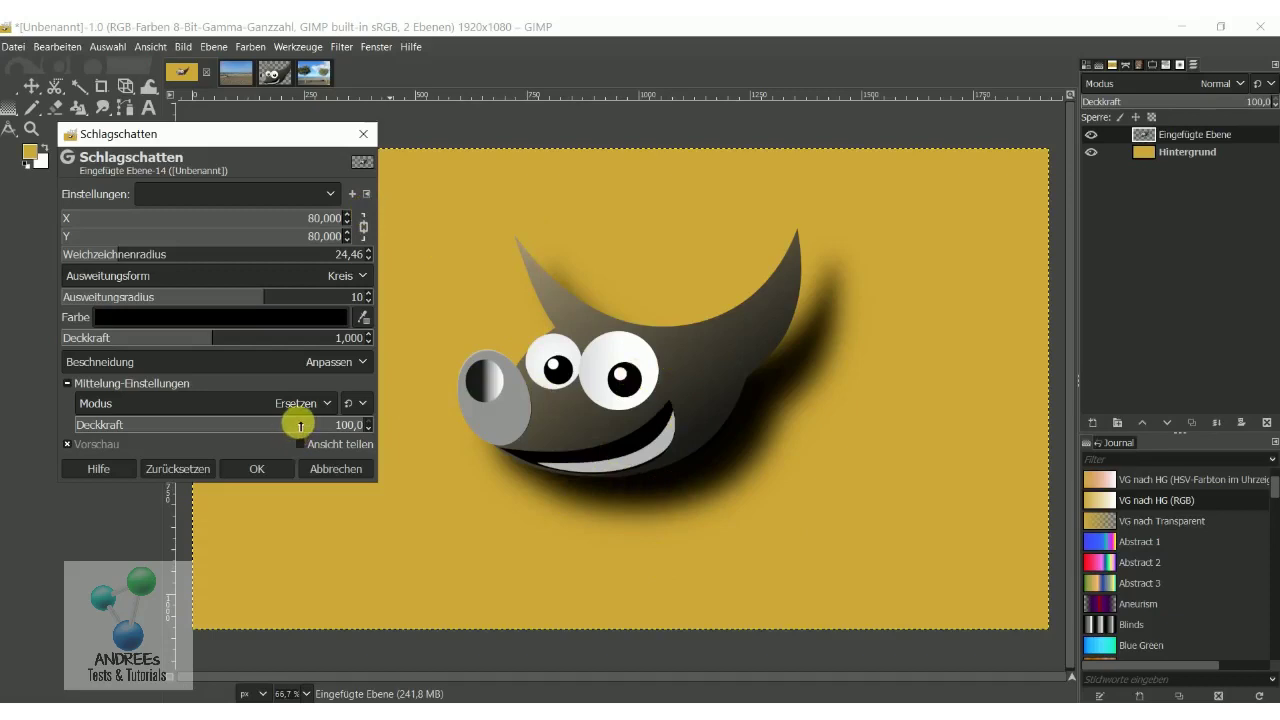
Step: Adjust the effect's blend opacity to about 90,7, then cancel the drop shadow
click(300, 424)
drag(300, 424, 327, 424)
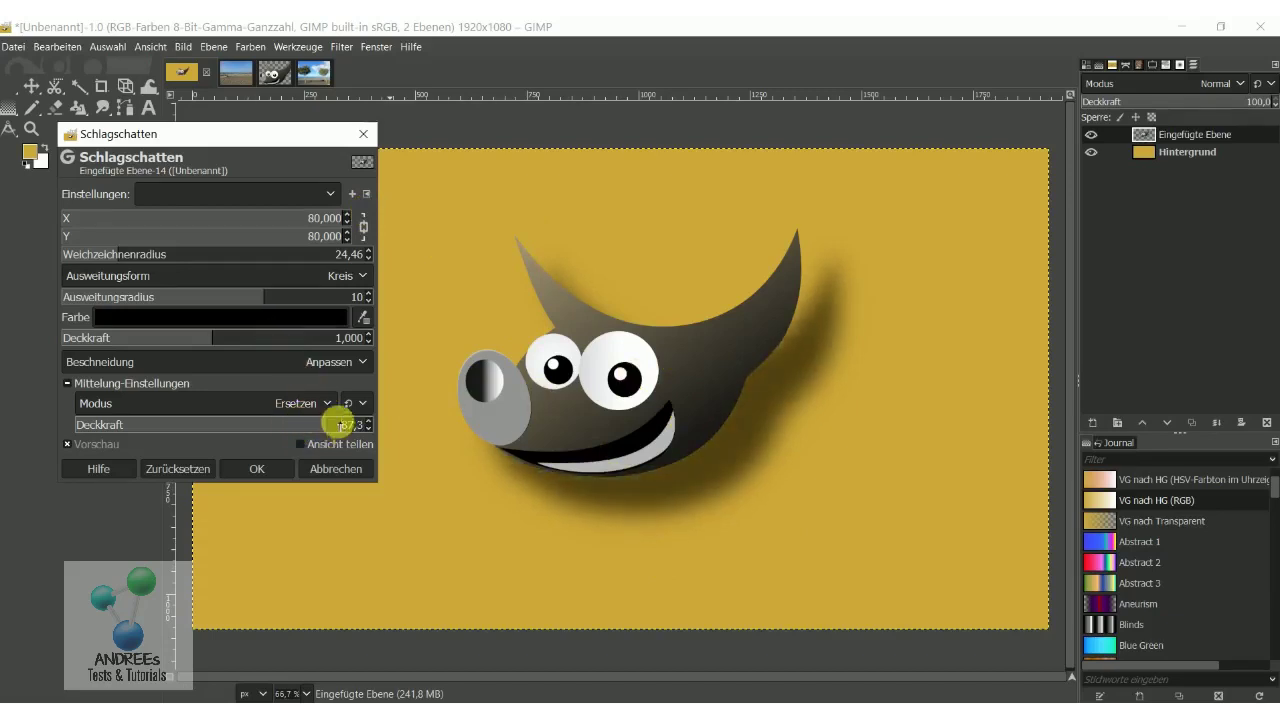
click(340, 424)
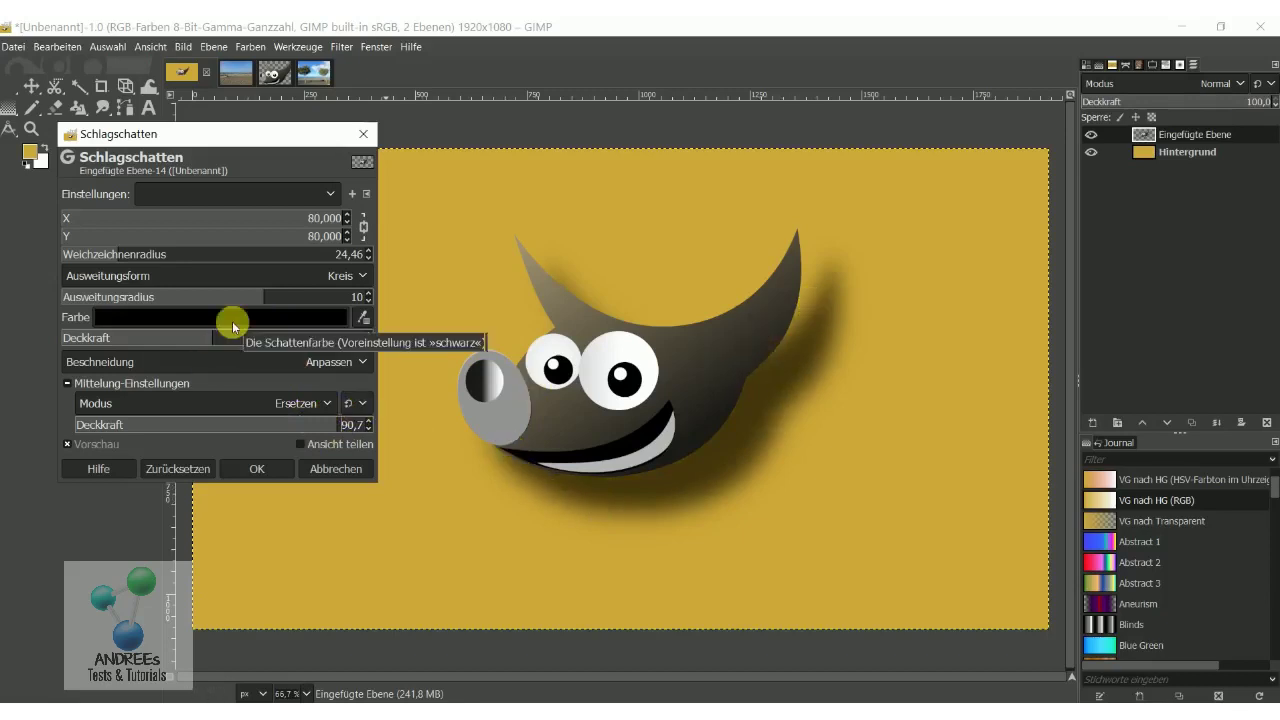
click(335, 469)
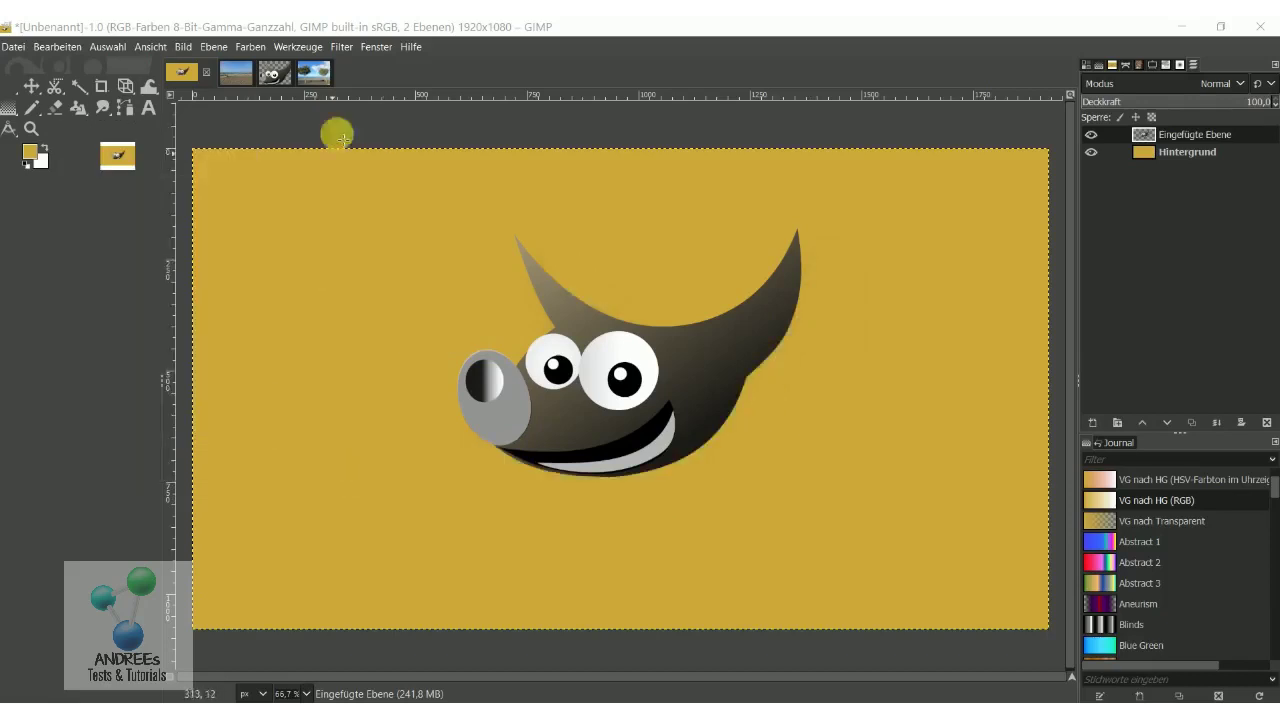
Step: Apply Long Shadow to the Wilber layer with its colour set to black (000000)
click(355, 50)
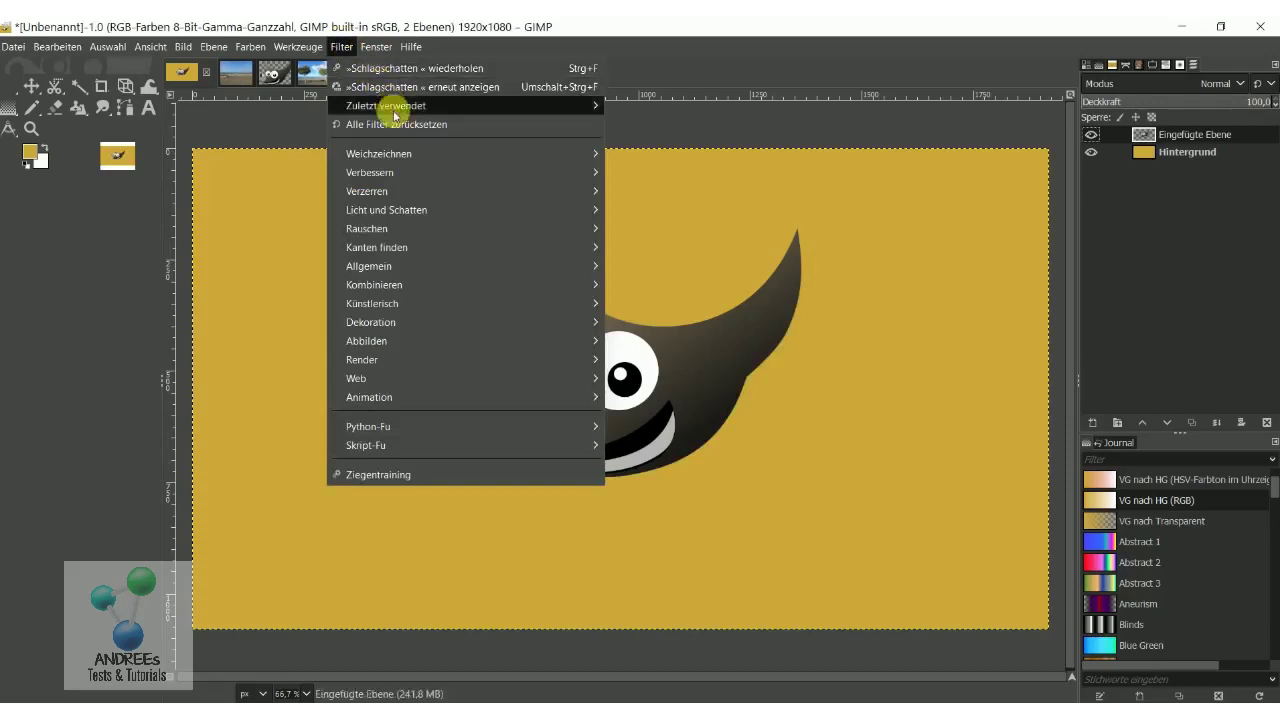
mouse_move(387, 210)
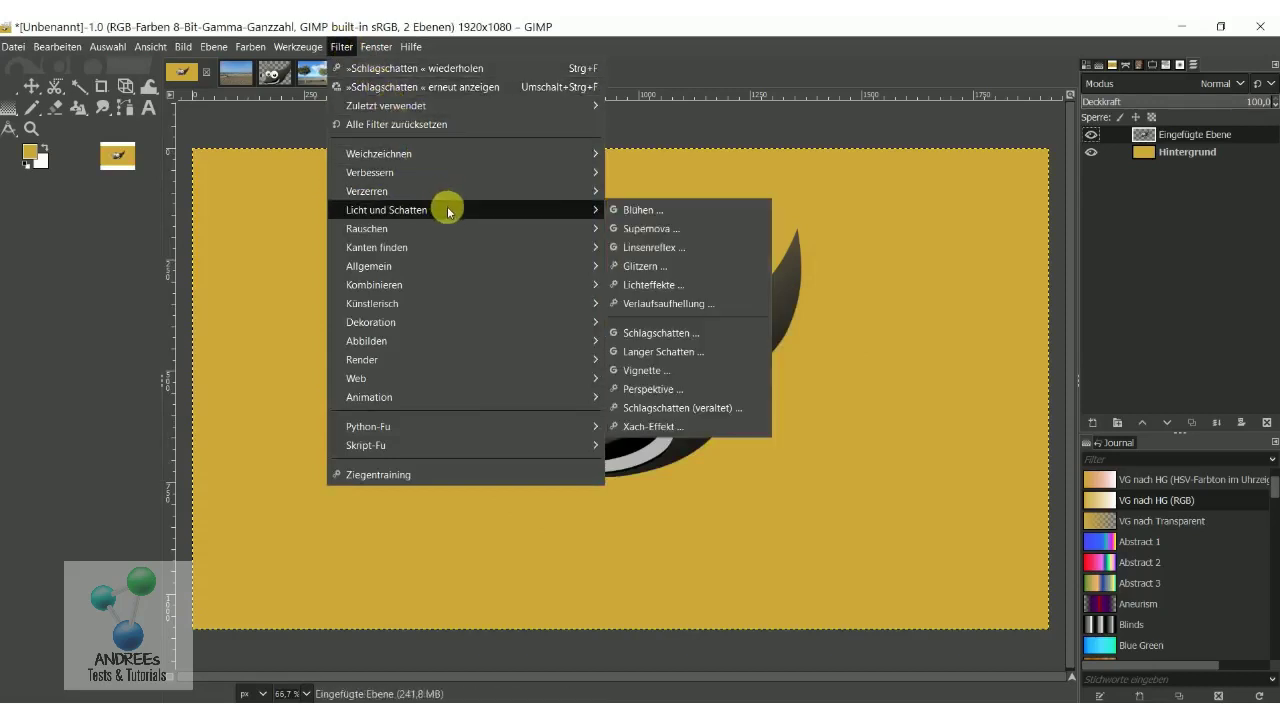
click(672, 358)
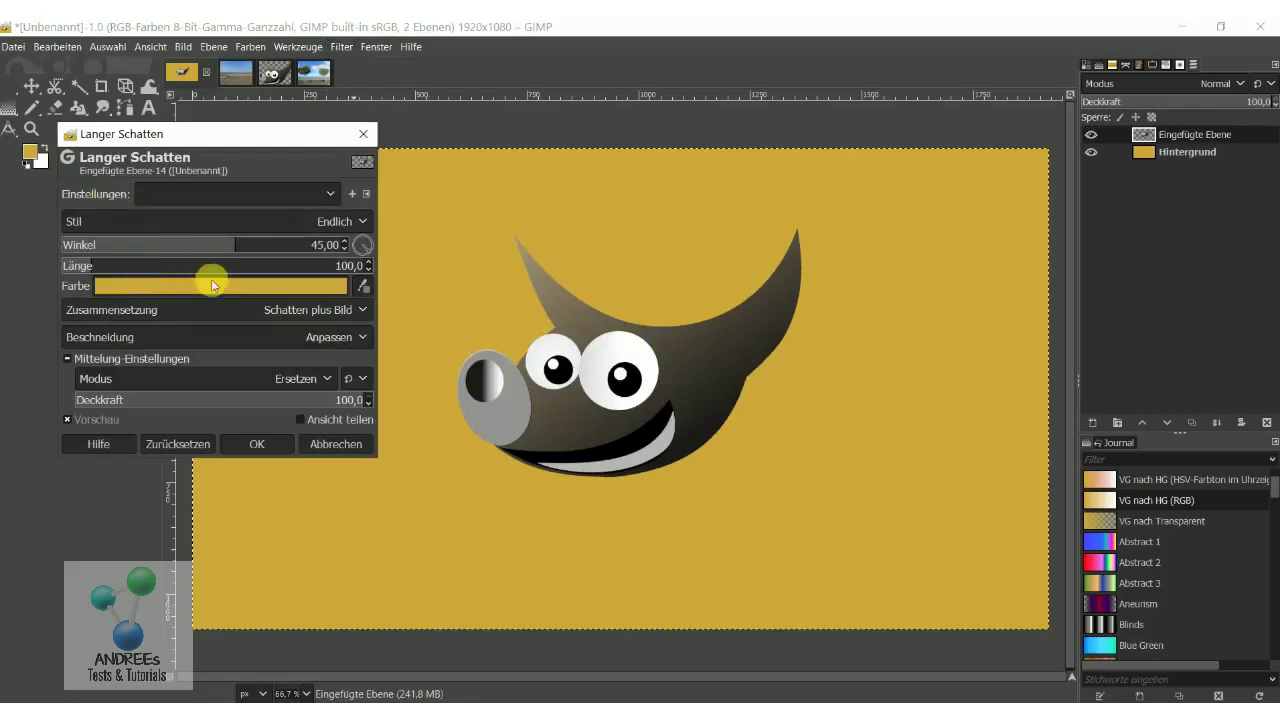
click(213, 284)
click(334, 381)
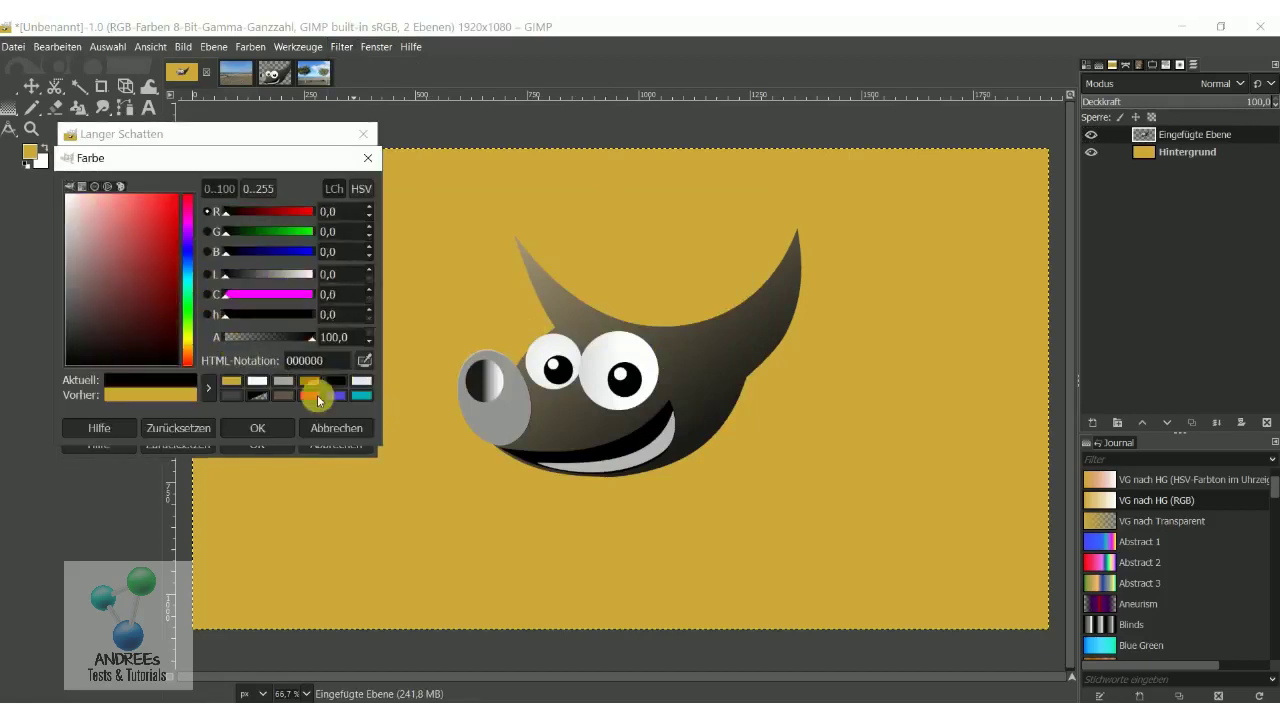
click(257, 430)
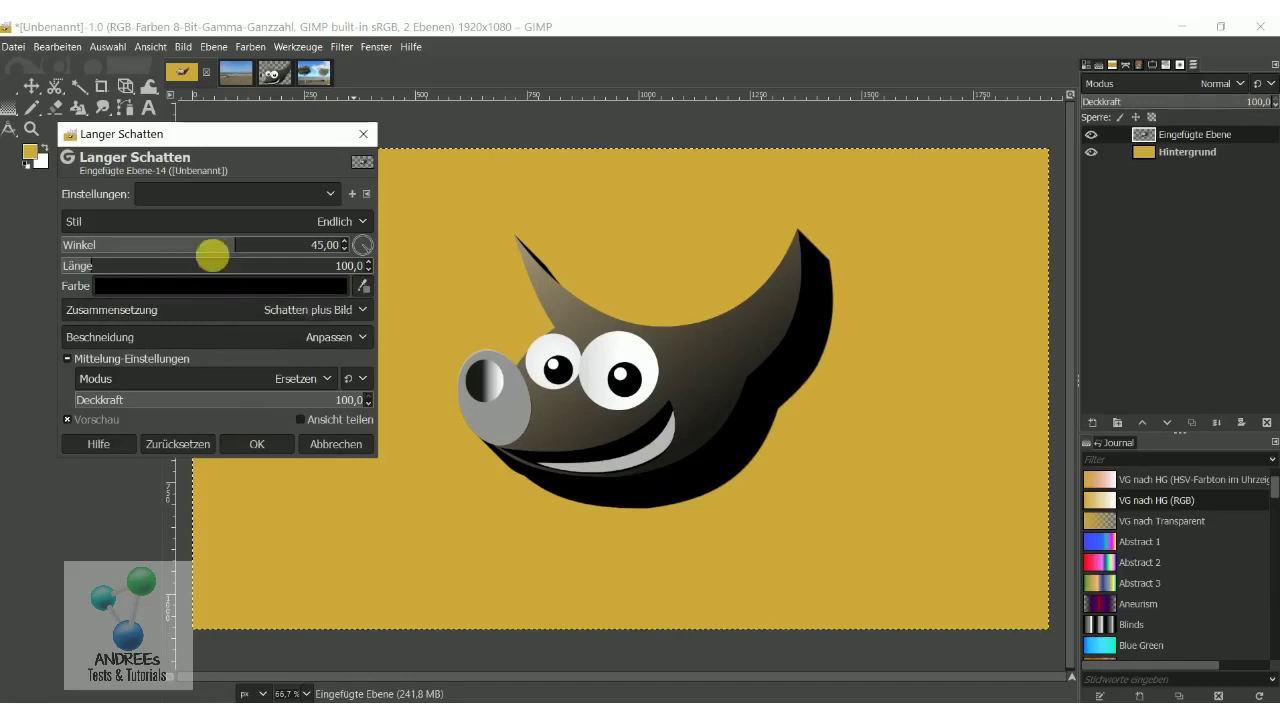
Step: Set long shadow angle -151,44 and length 185,8, keeping Schatten plus Bild composition
drag(214, 250, 74, 243)
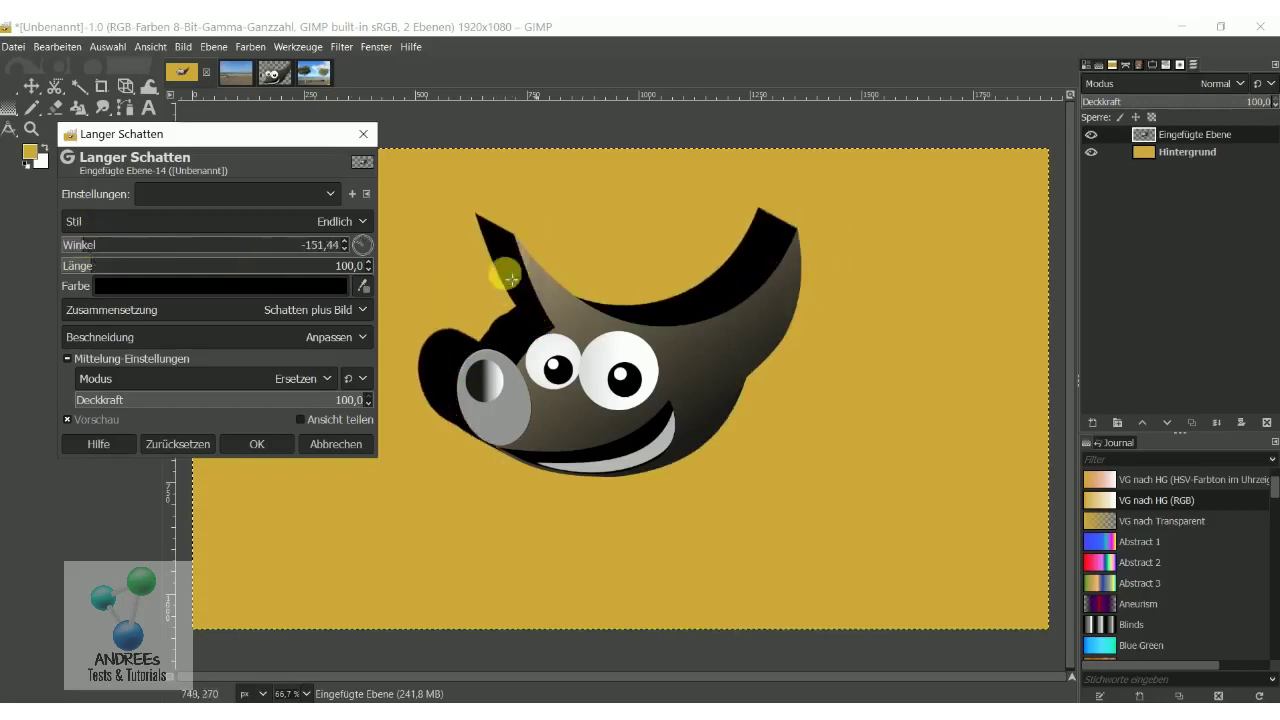
mouse_move(177, 270)
mouse_down()
mouse_move(108, 266)
mouse_move(156, 270)
mouse_move(120, 265)
mouse_up()
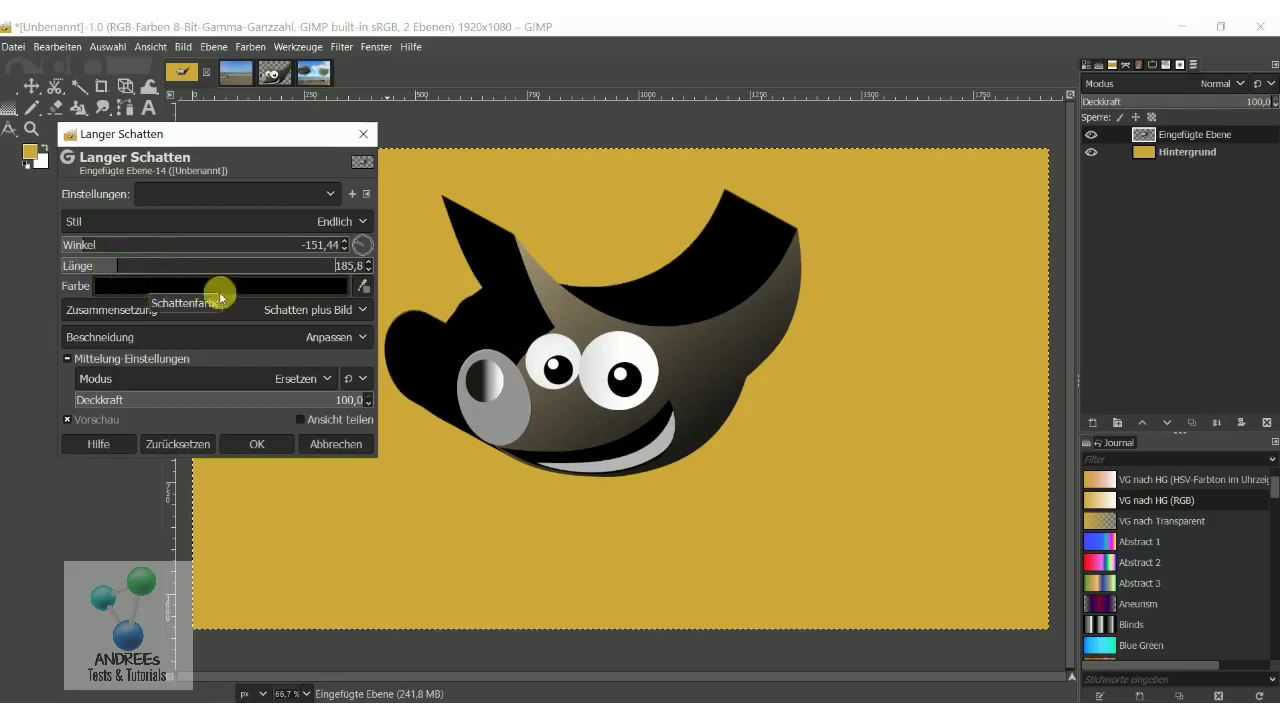
click(361, 313)
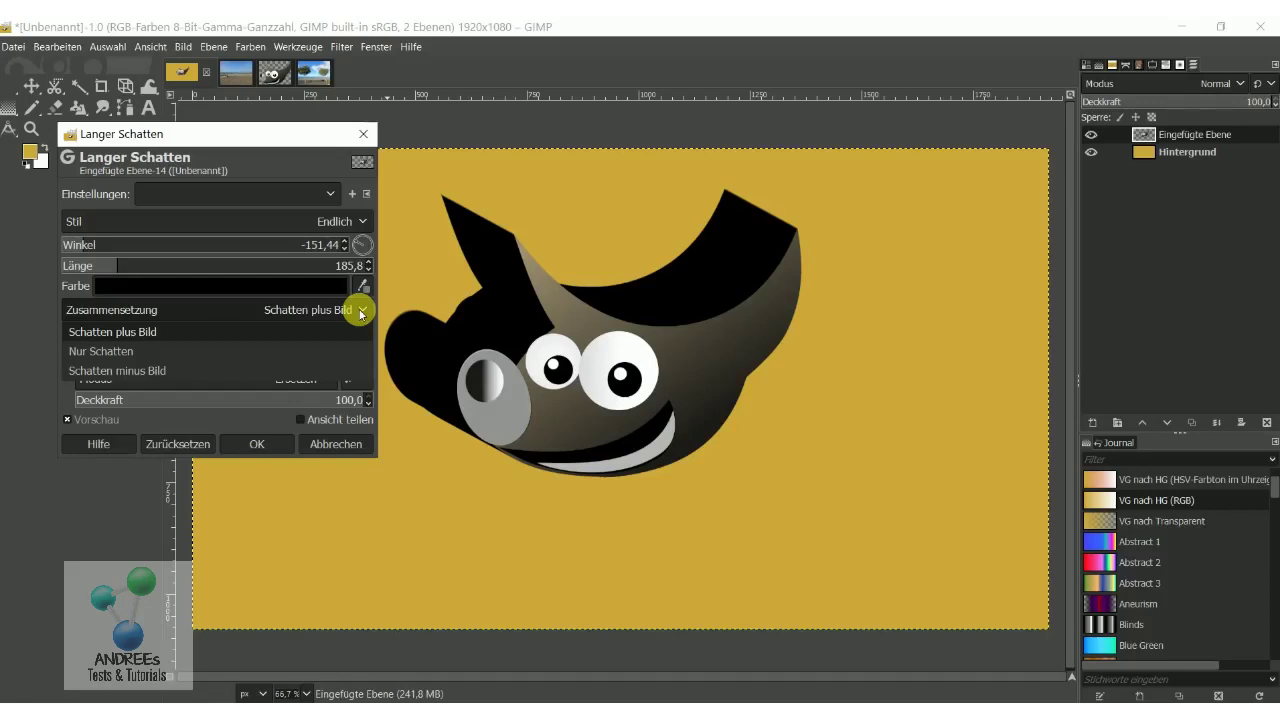
click(354, 371)
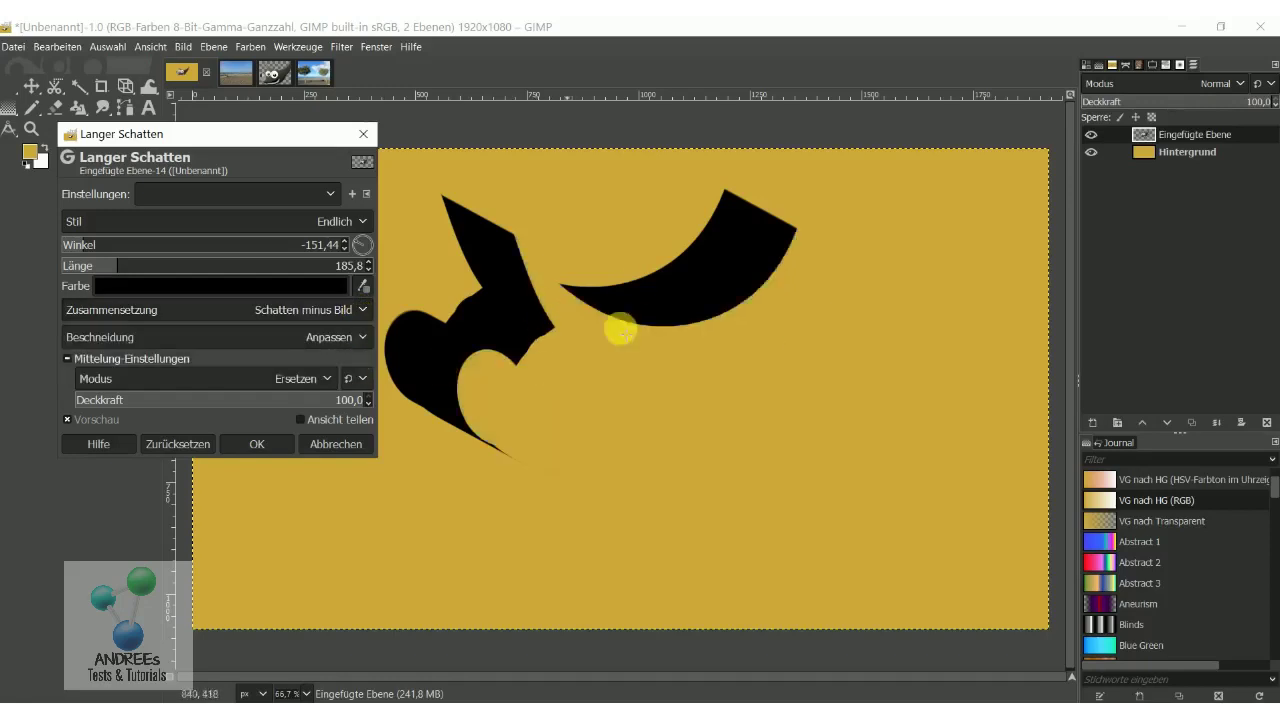
click(358, 340)
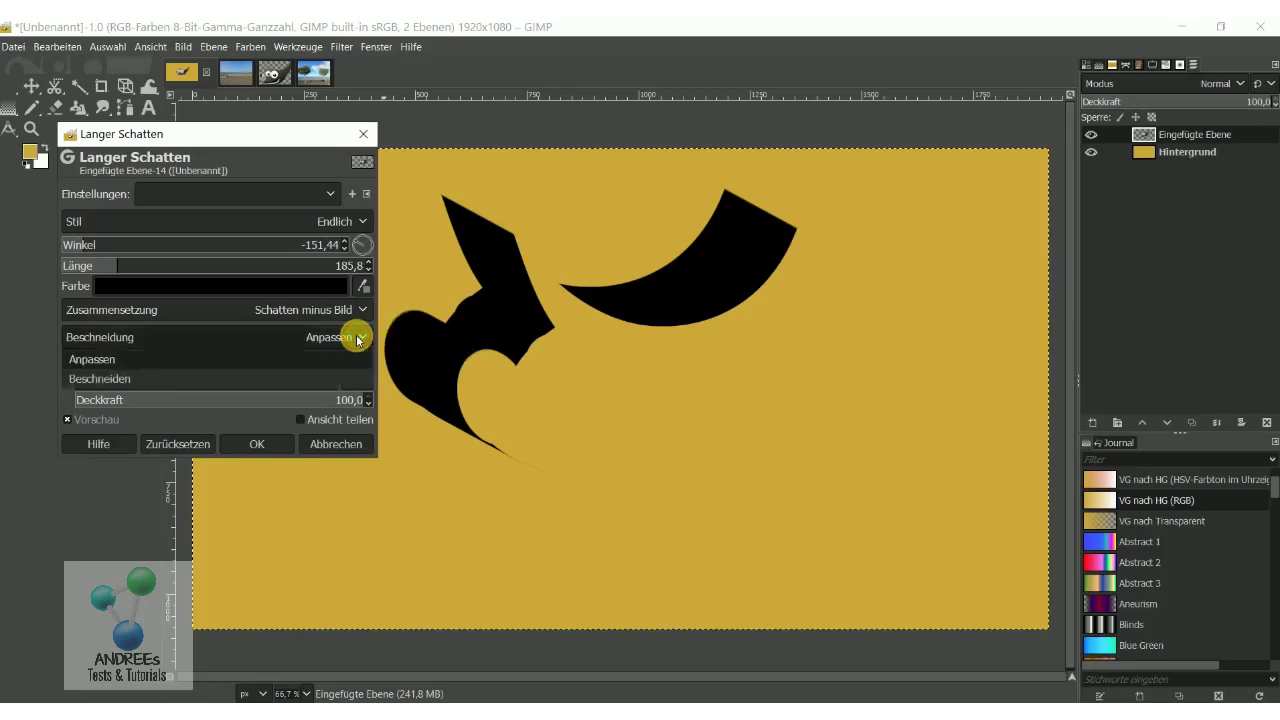
click(180, 352)
click(356, 310)
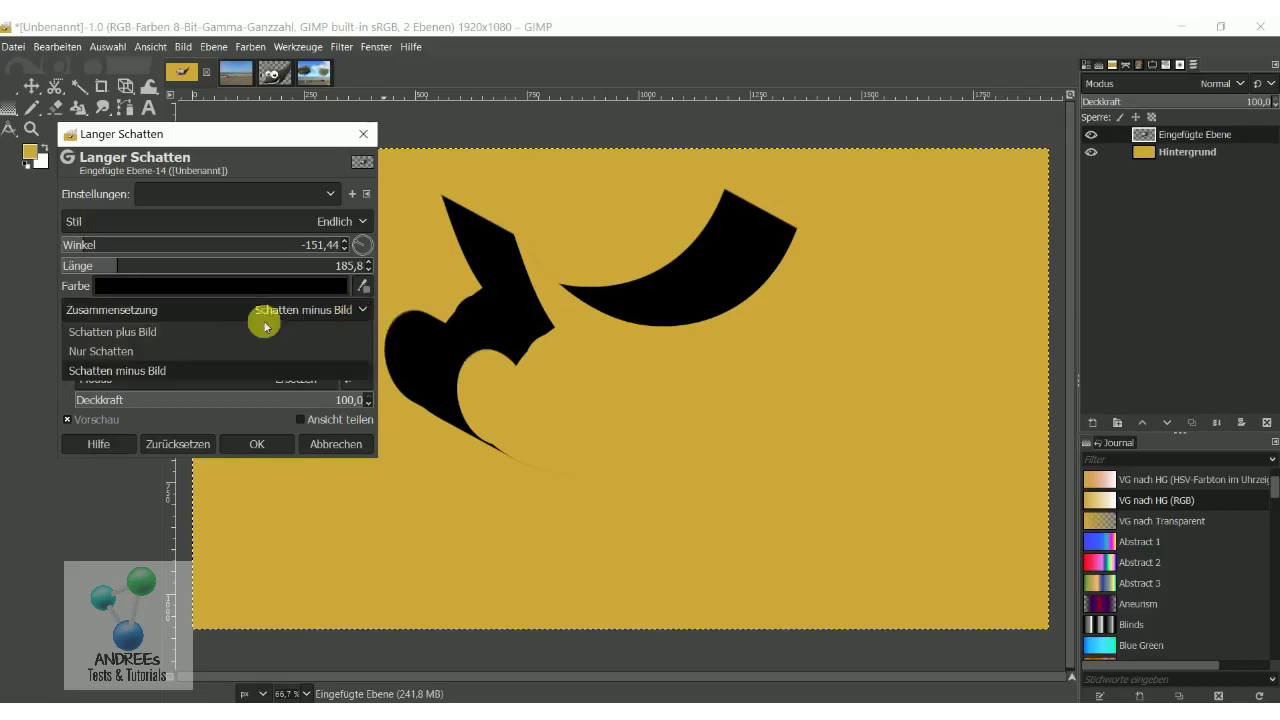
click(192, 334)
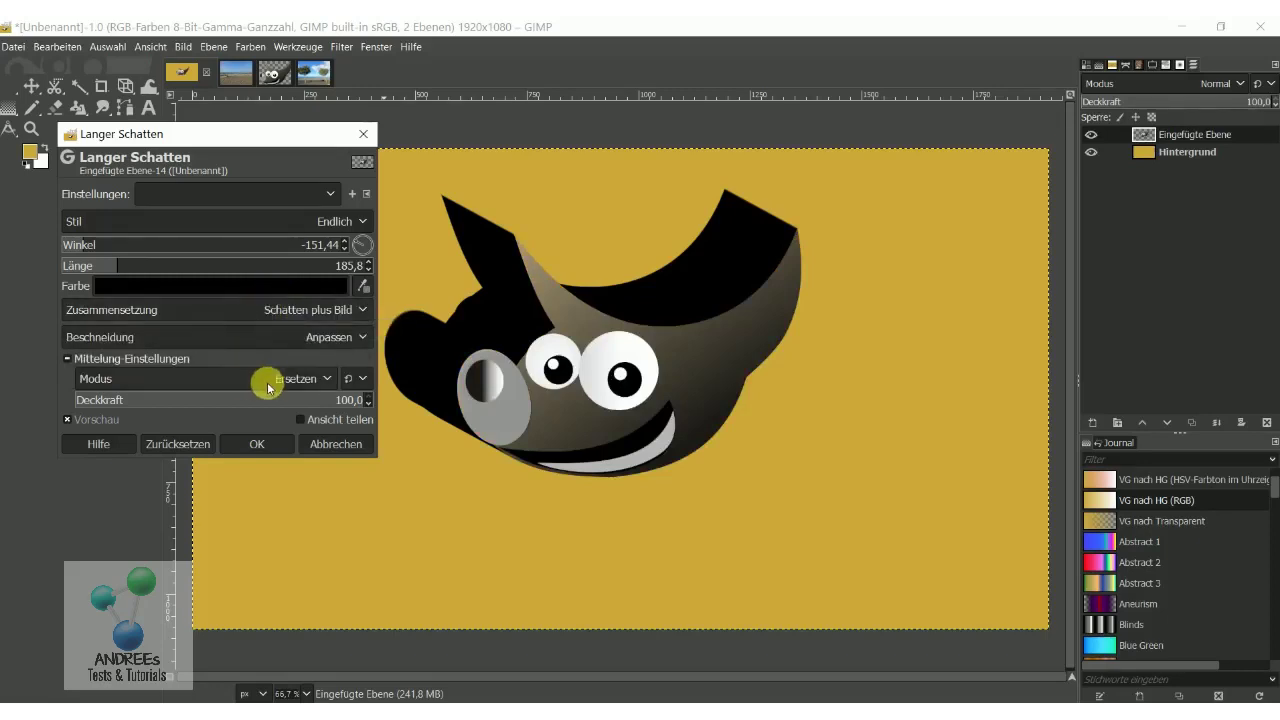
Step: Keep the Replace blend mode and lower the long shadow's opacity to 85,2
click(331, 384)
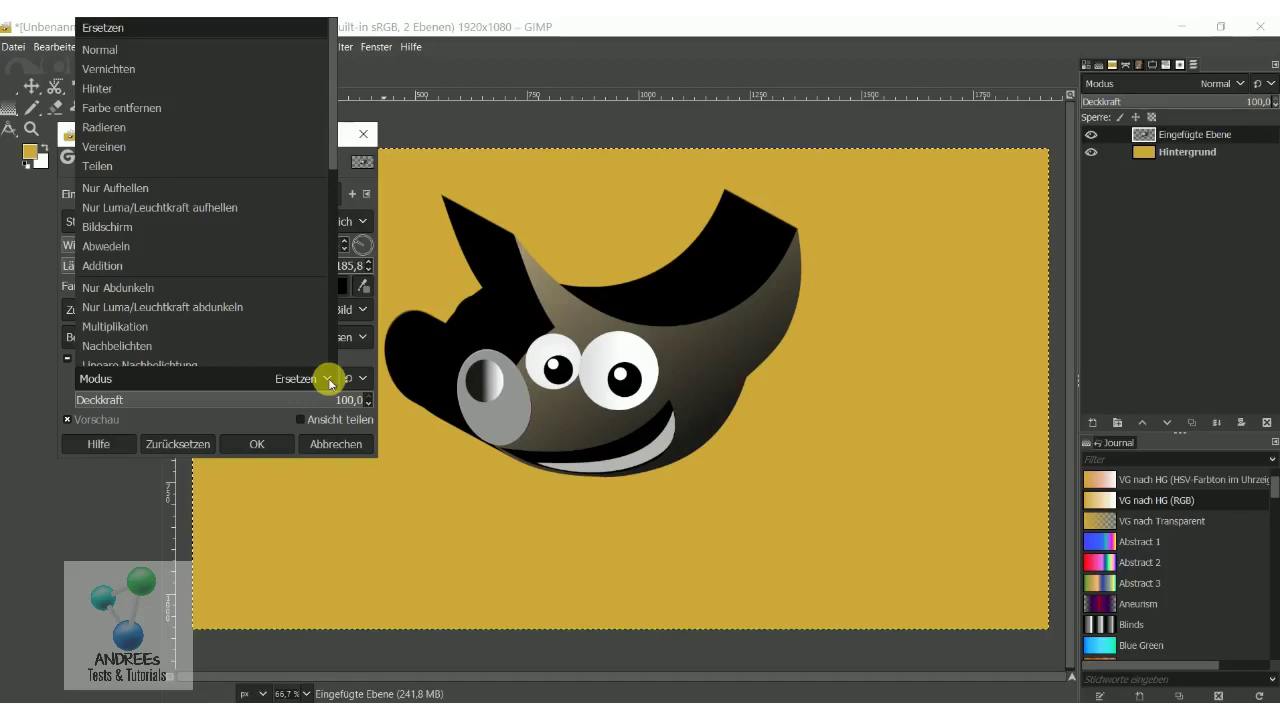
click(330, 383)
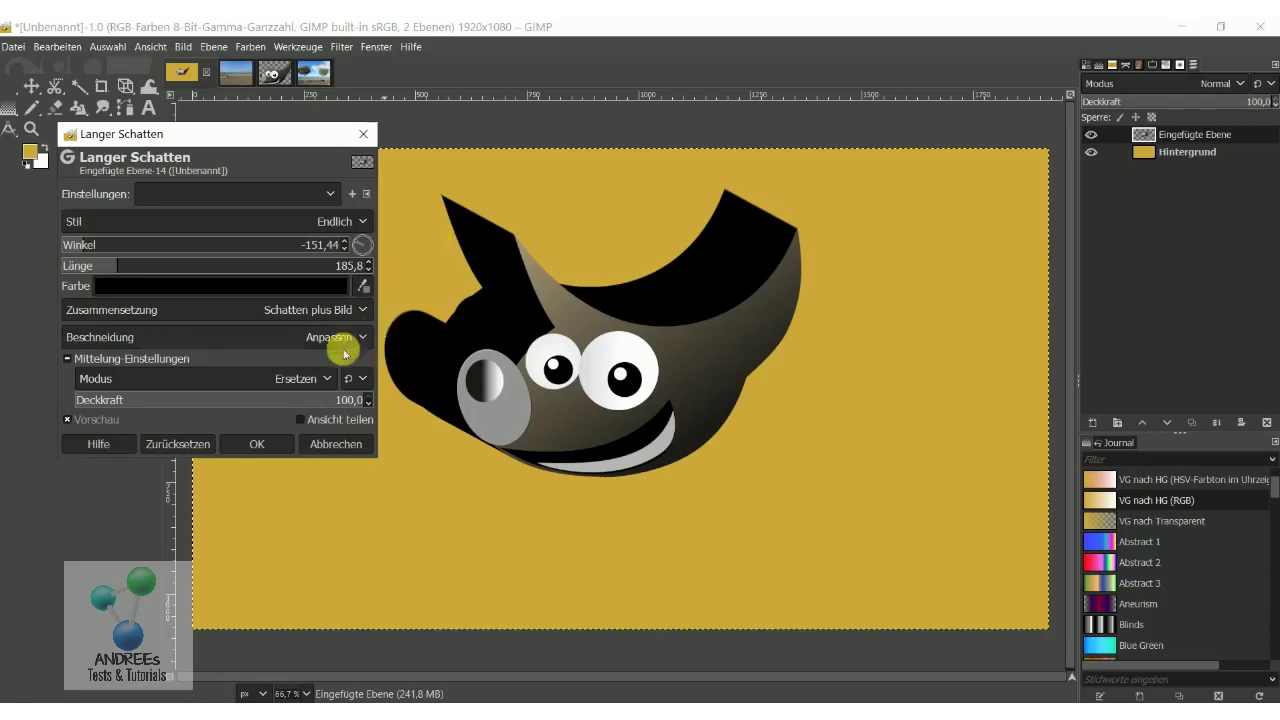
mouse_move(318, 396)
mouse_down()
mouse_move(301, 401)
mouse_move(323, 399)
mouse_up()
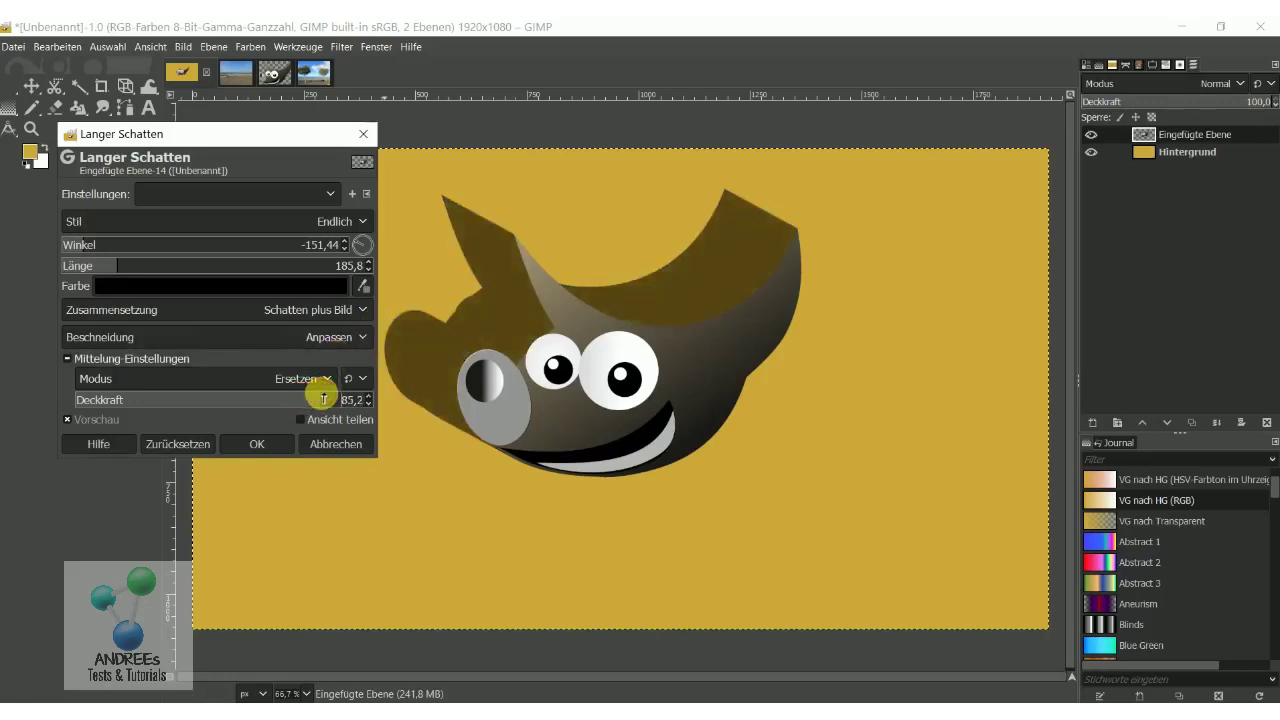
Step: Change the long shadow colour to red (b00000) and raise opacity to 97,9
click(266, 287)
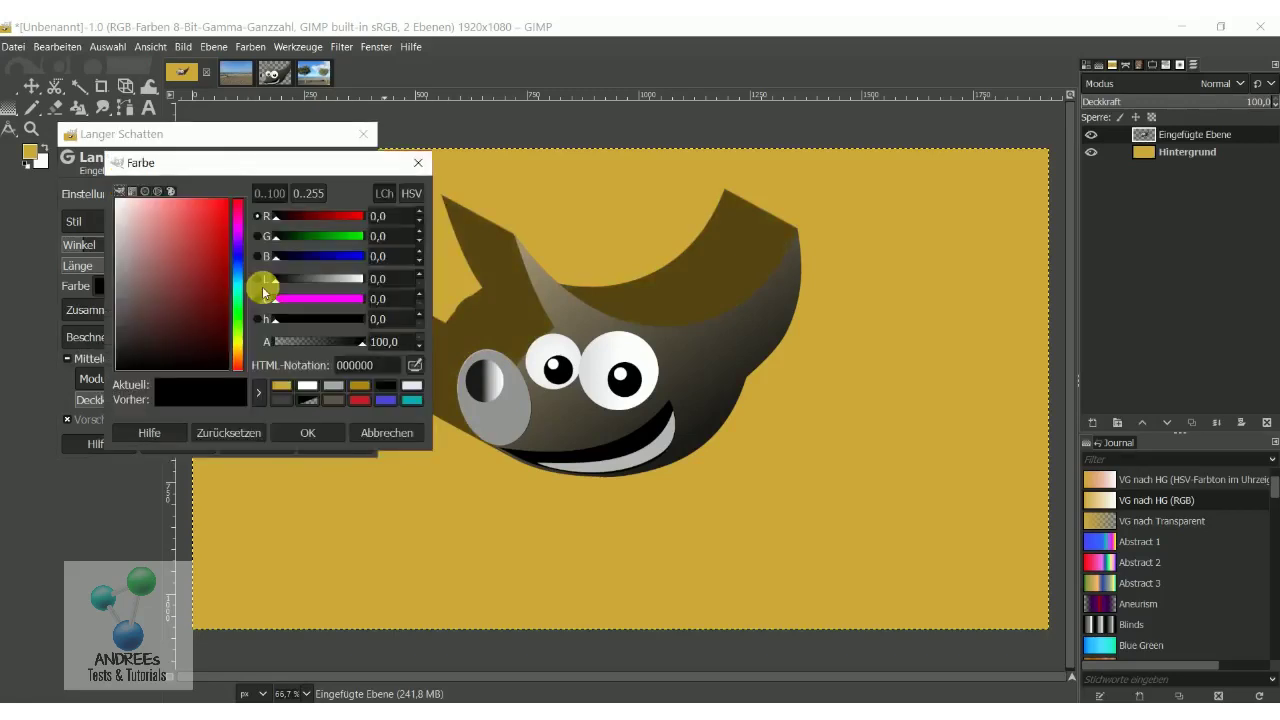
click(336, 215)
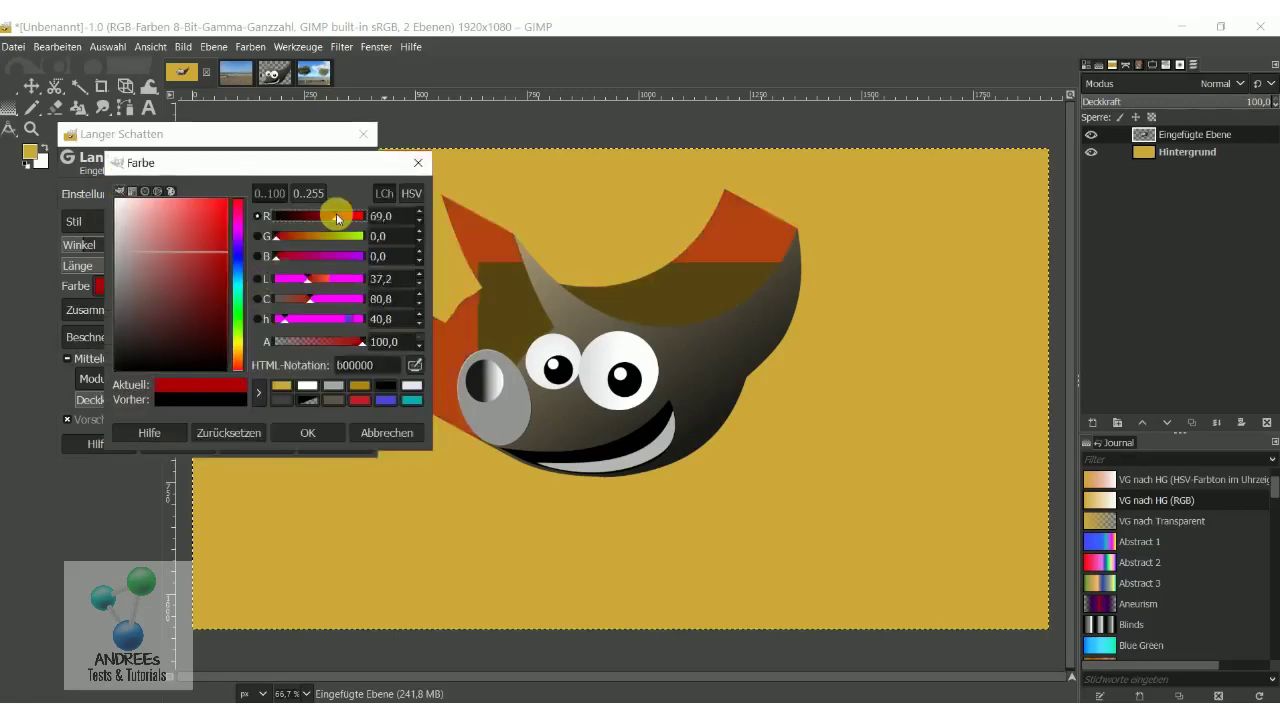
click(329, 430)
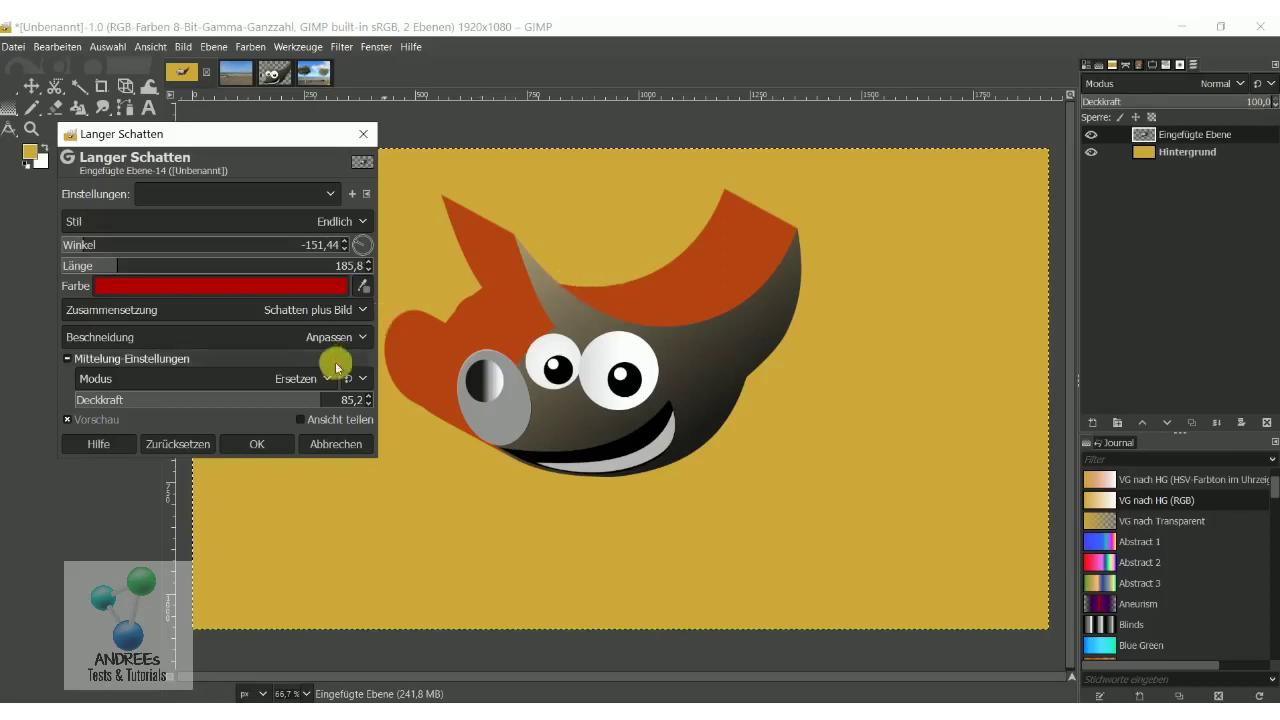
drag(330, 402, 361, 401)
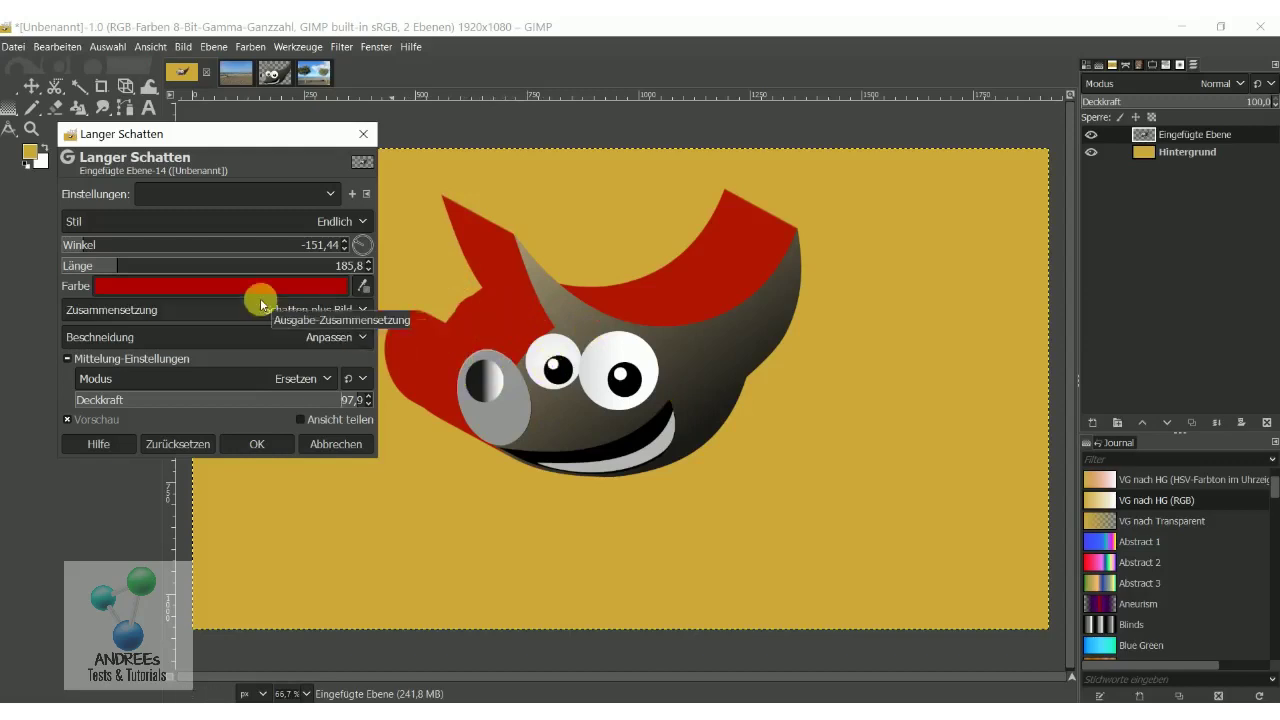
Step: Cancel the Long Shadow dialog, discarding the red shadow
click(333, 445)
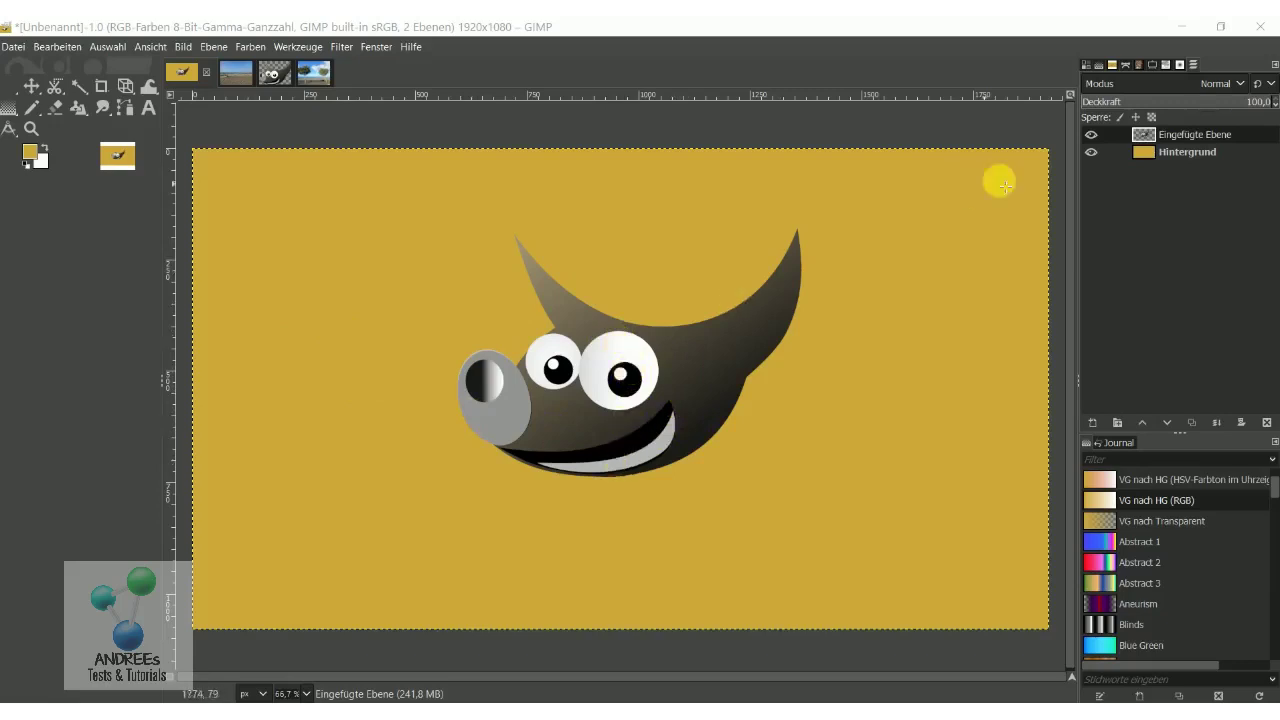
Step: Duplicate the Eingefügte Ebene layer to create Eingefügte Ebene-Kopie above it
right_click(1146, 136)
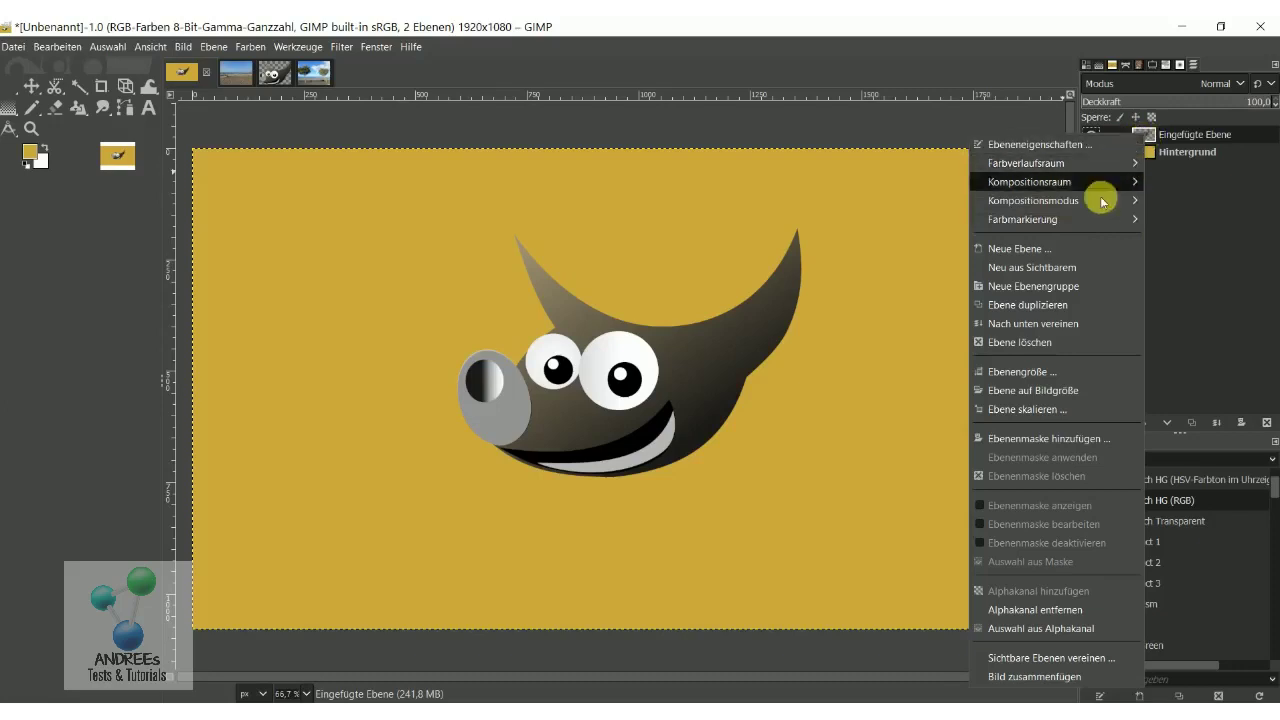
click(1062, 306)
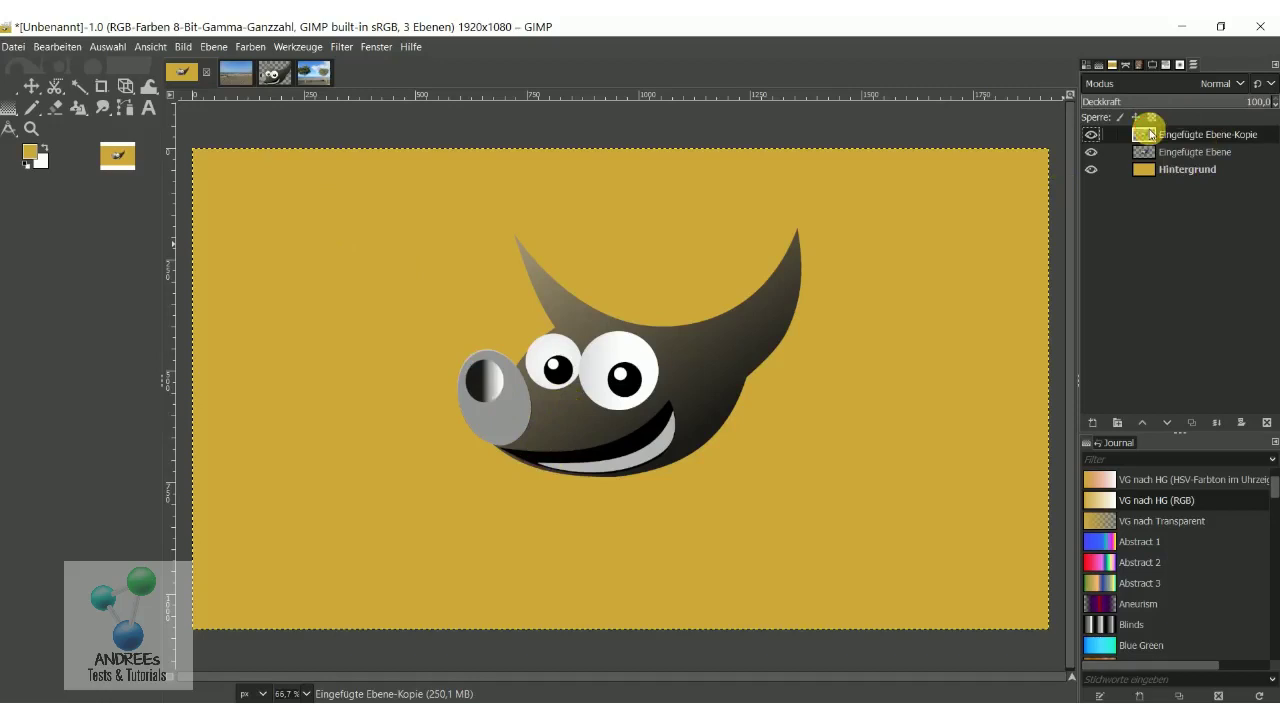
Step: Flip the Eingefügte Ebene-Kopie layer vertically with the Flip tool
click(126, 92)
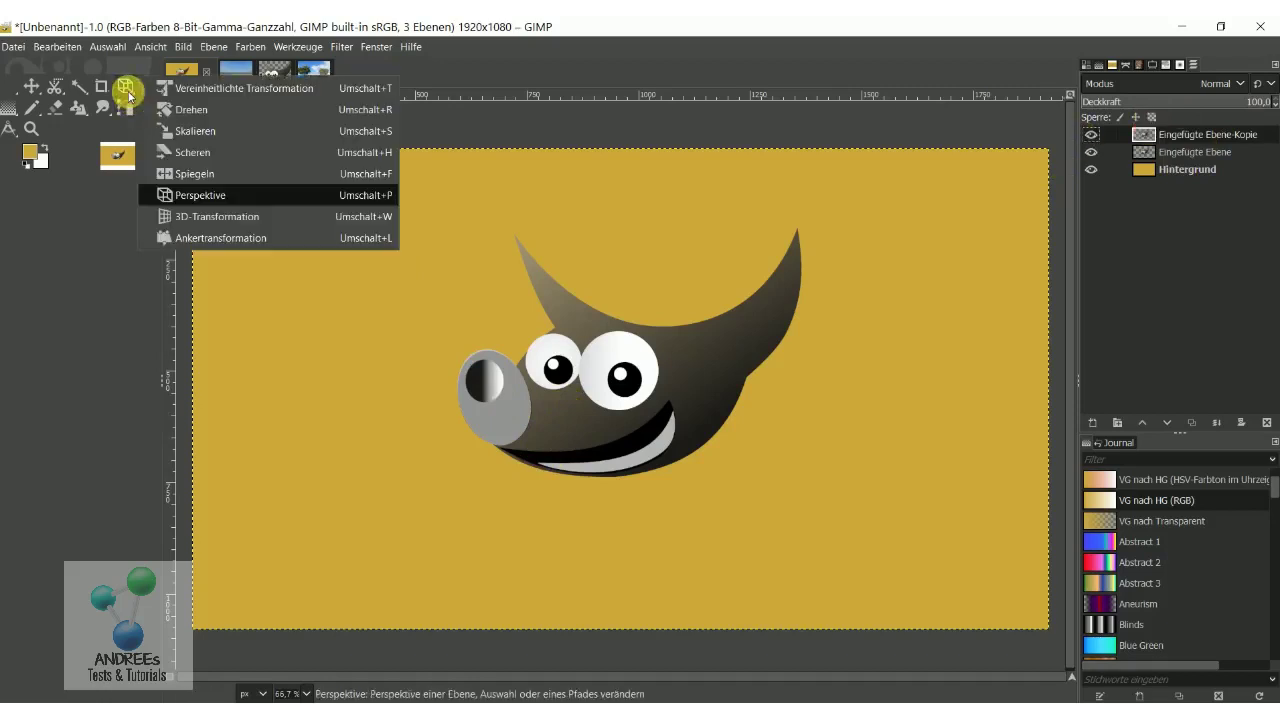
click(212, 173)
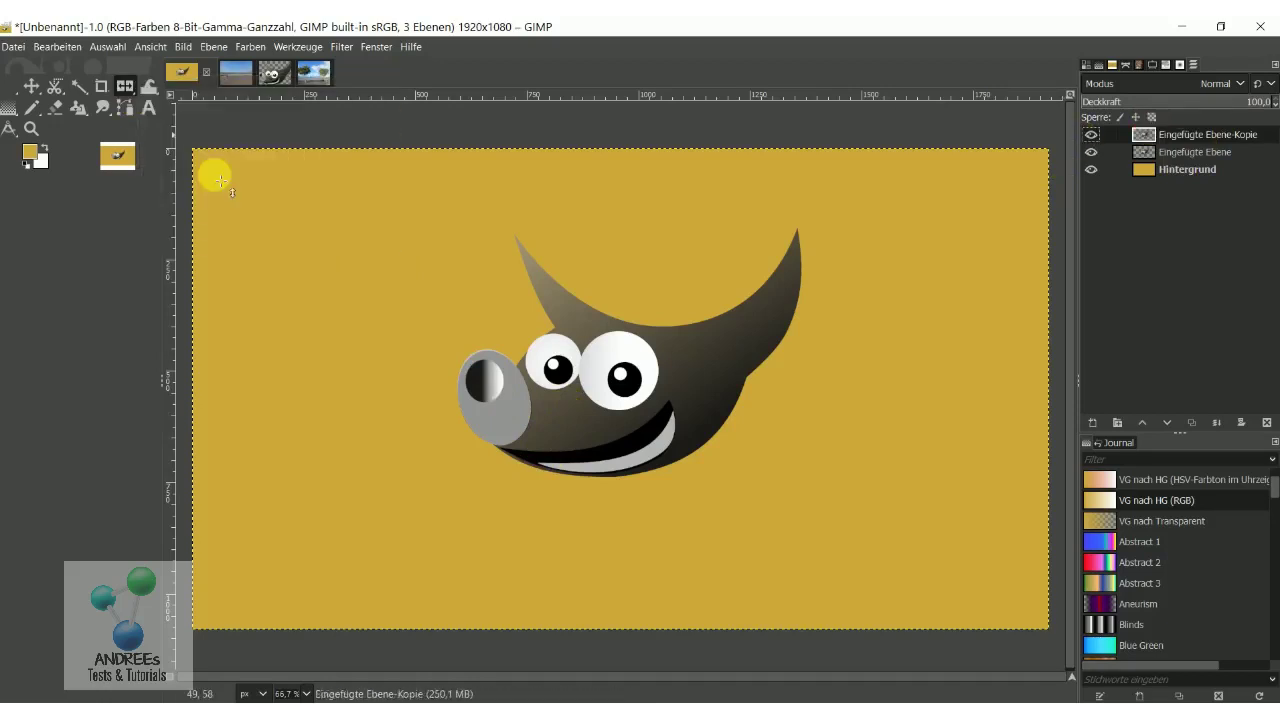
click(1147, 136)
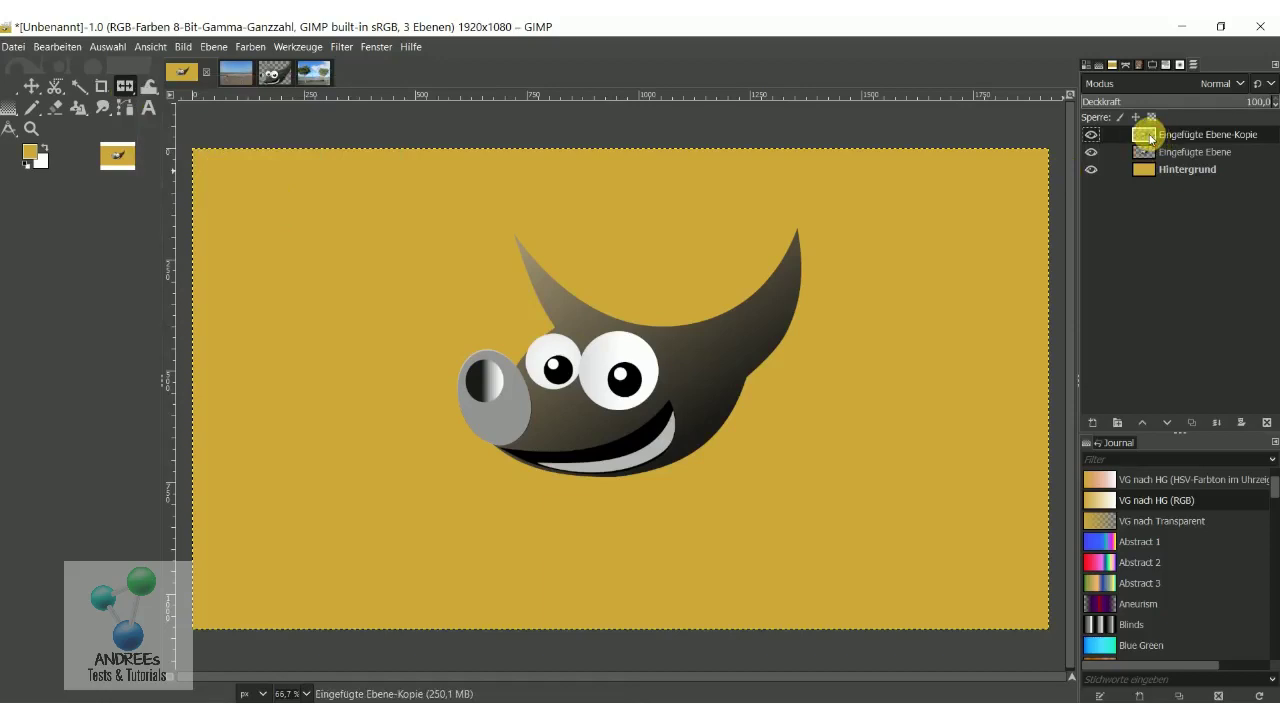
click(652, 377)
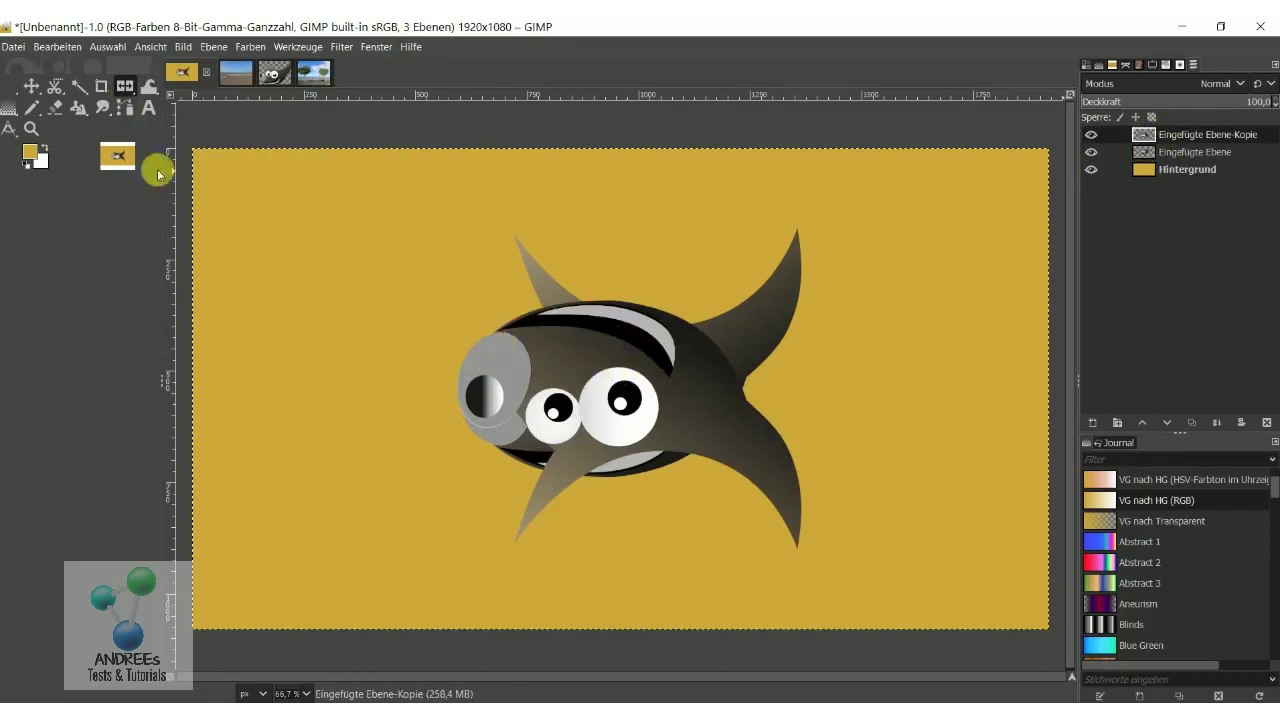
Step: Reposition both Wilber layers so the flipped copy sits directly beneath the upright Wilber
click(32, 86)
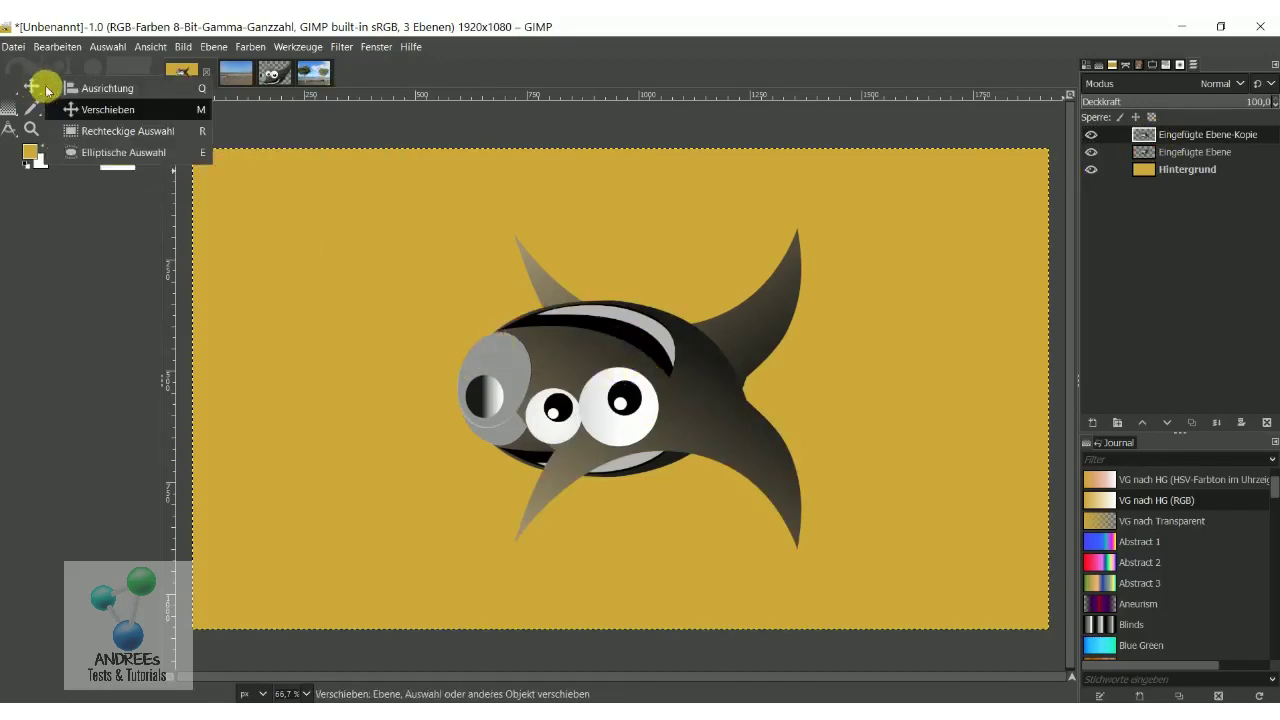
click(78, 110)
drag(630, 362, 651, 548)
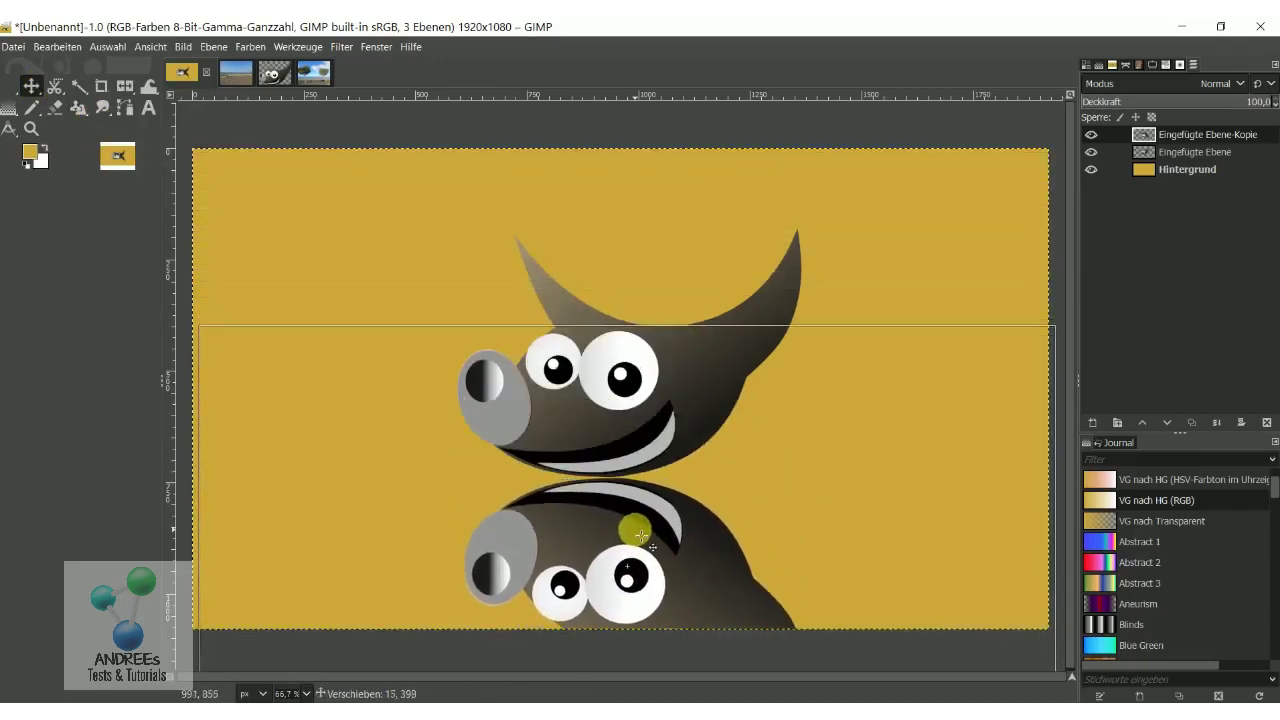
drag(651, 547, 651, 547)
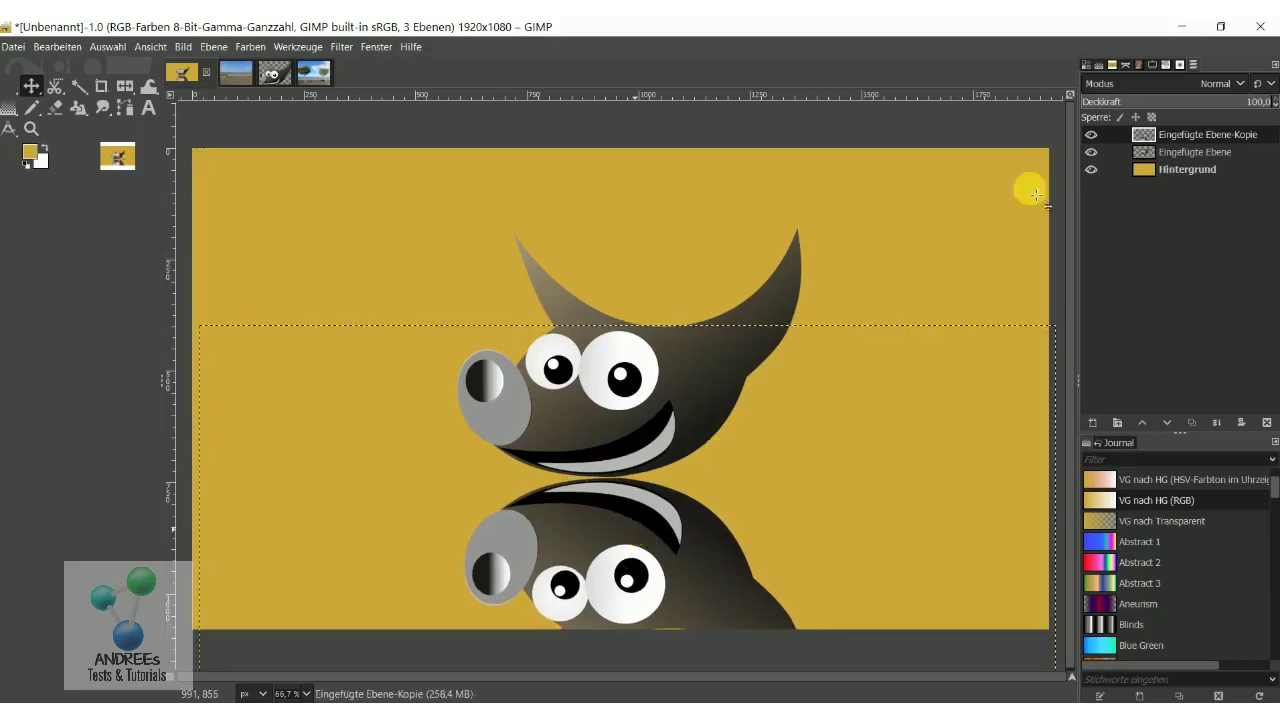
click(1143, 154)
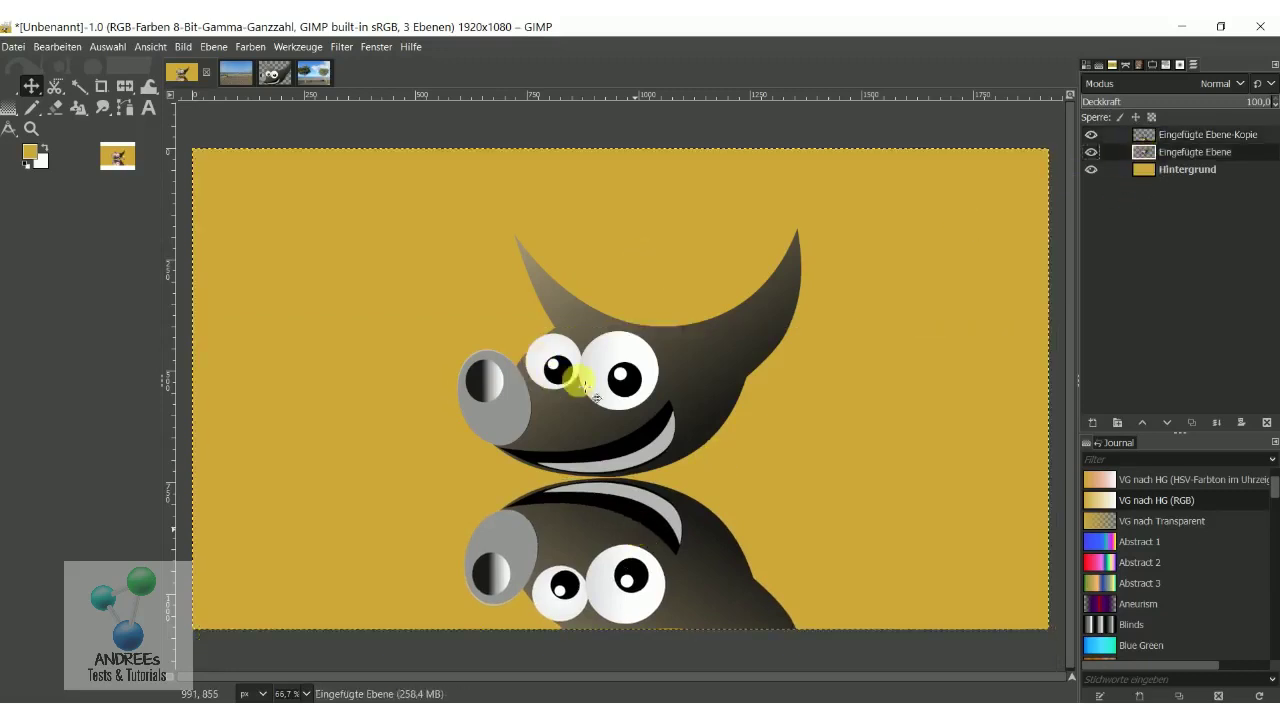
drag(591, 390, 574, 295)
click(1143, 135)
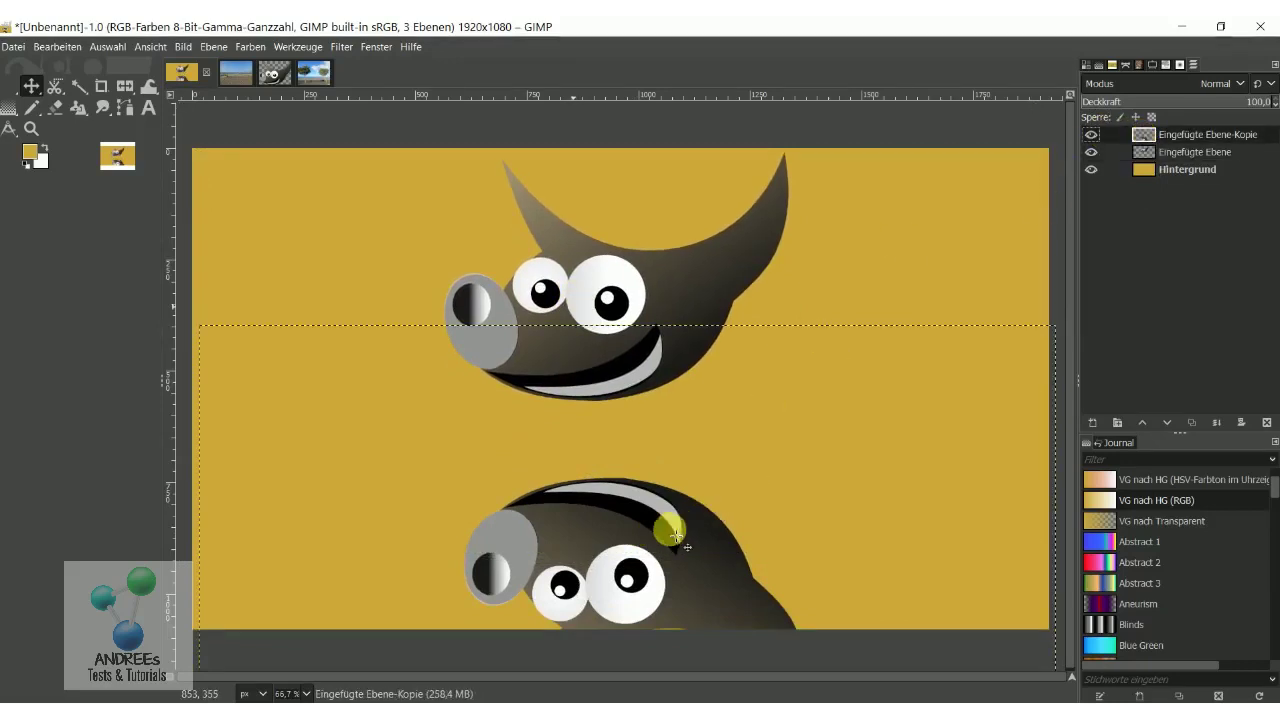
drag(667, 526, 660, 454)
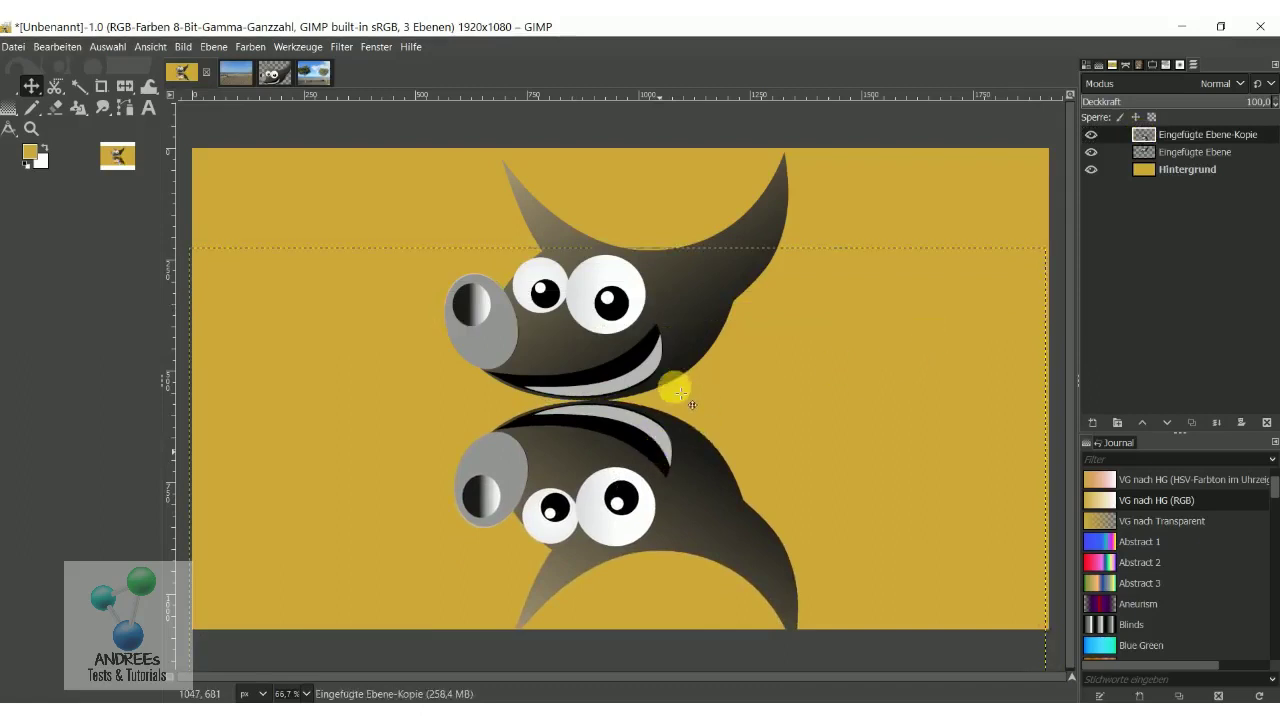
click(1146, 152)
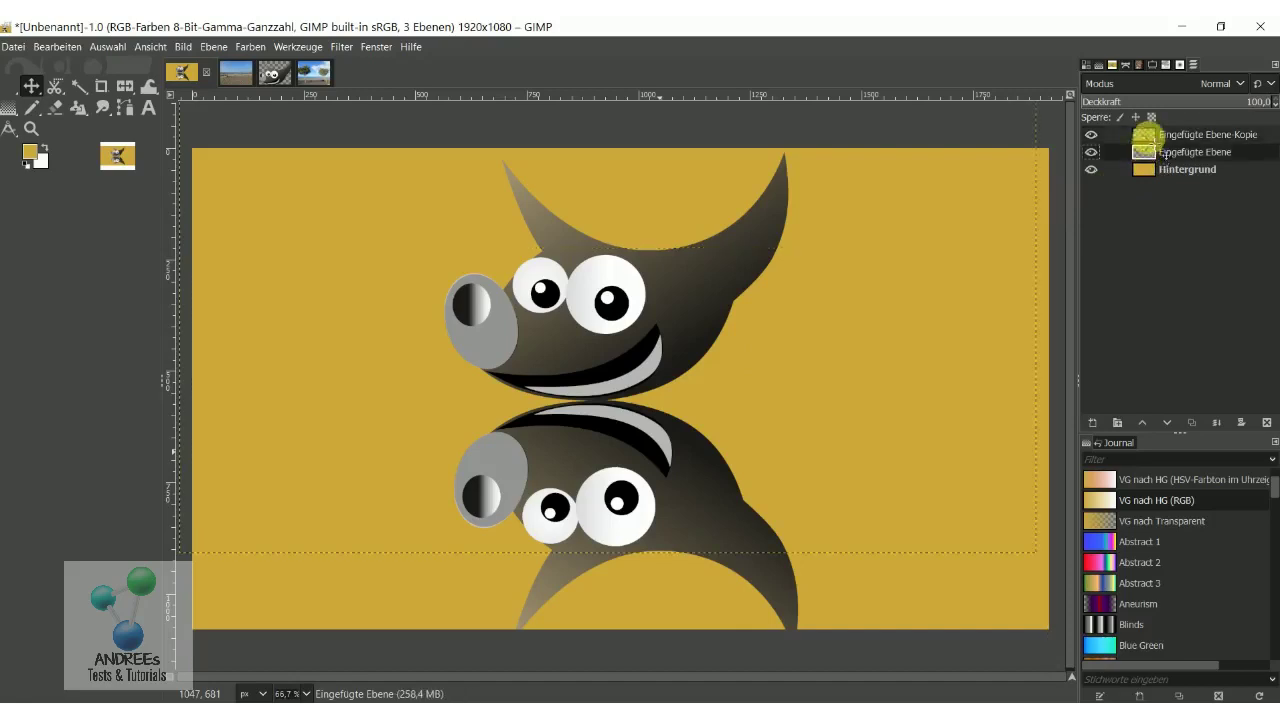
click(1145, 134)
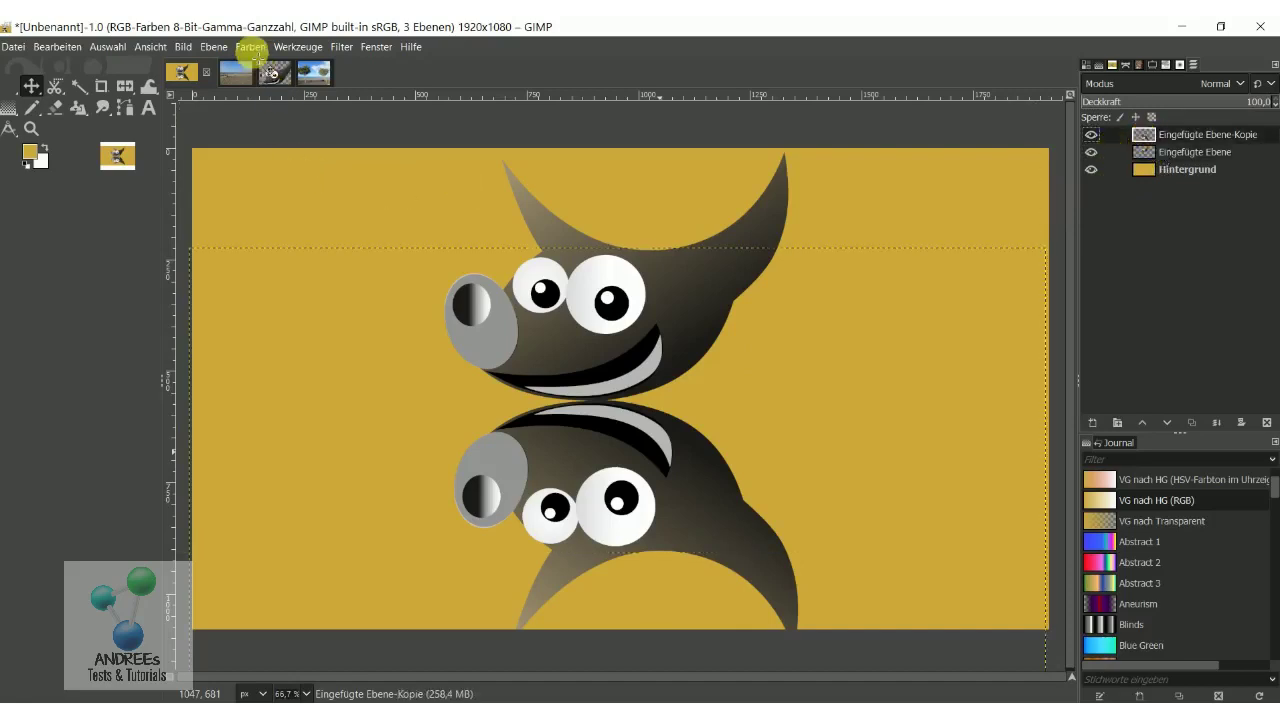
Step: Apply Belichtung with Schwarzwert 0,100 and exposure about -12,655 to blacken the copy
click(251, 47)
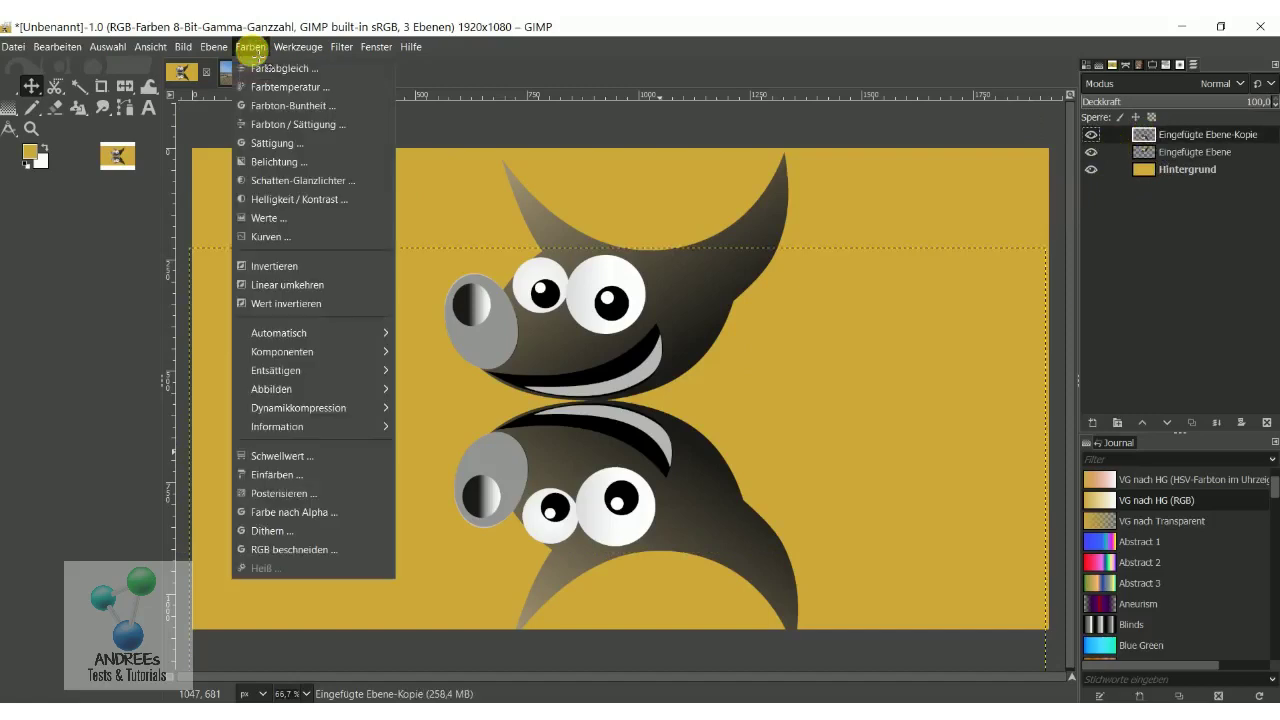
click(263, 161)
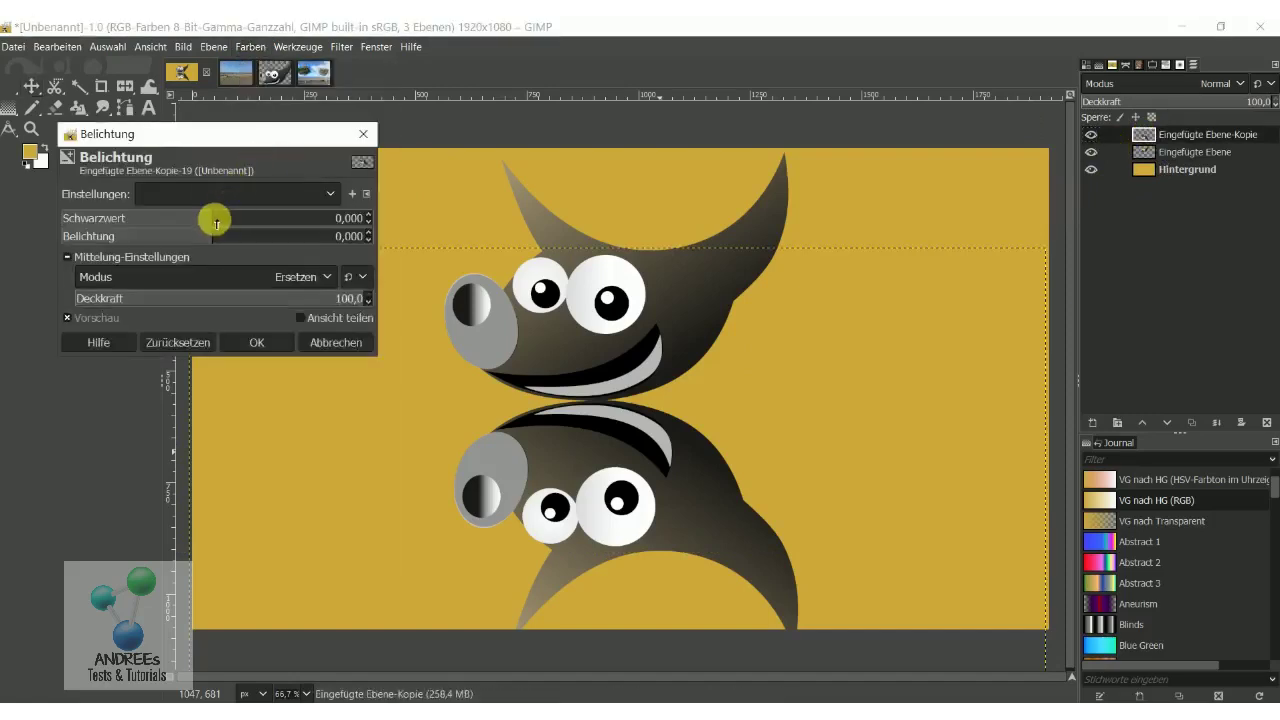
drag(214, 217, 391, 222)
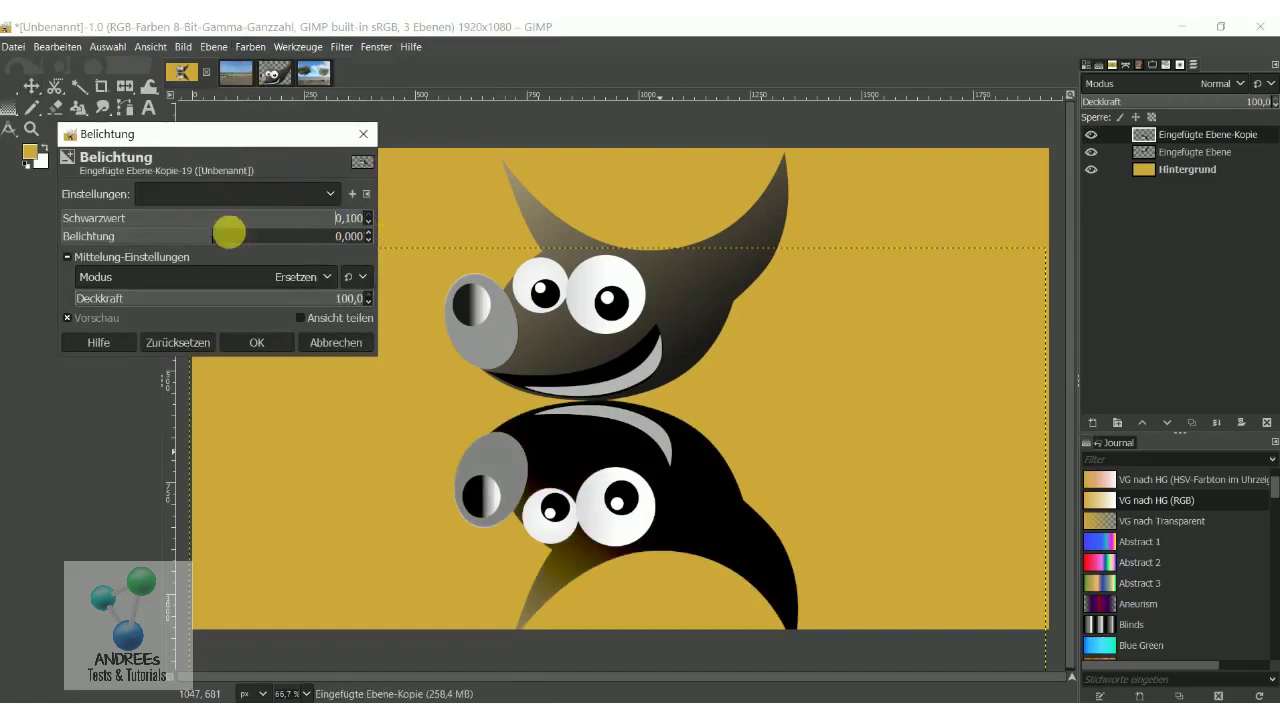
drag(230, 236, 26, 250)
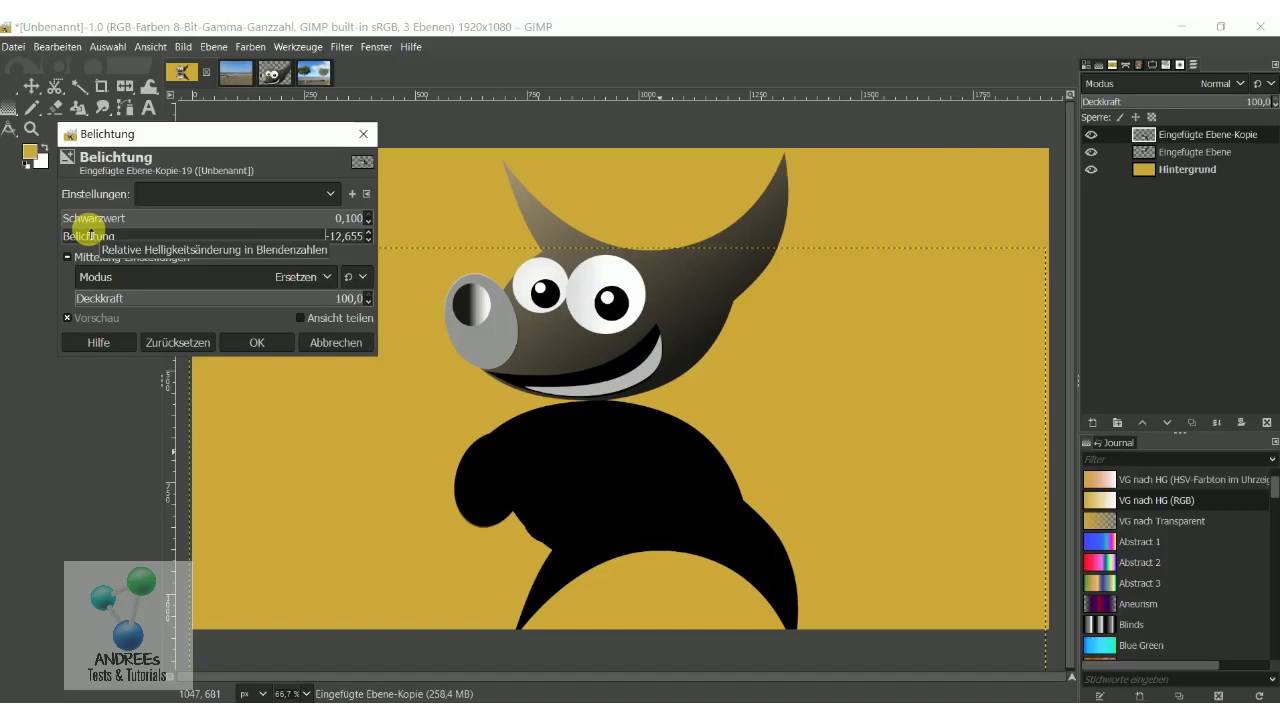
click(257, 342)
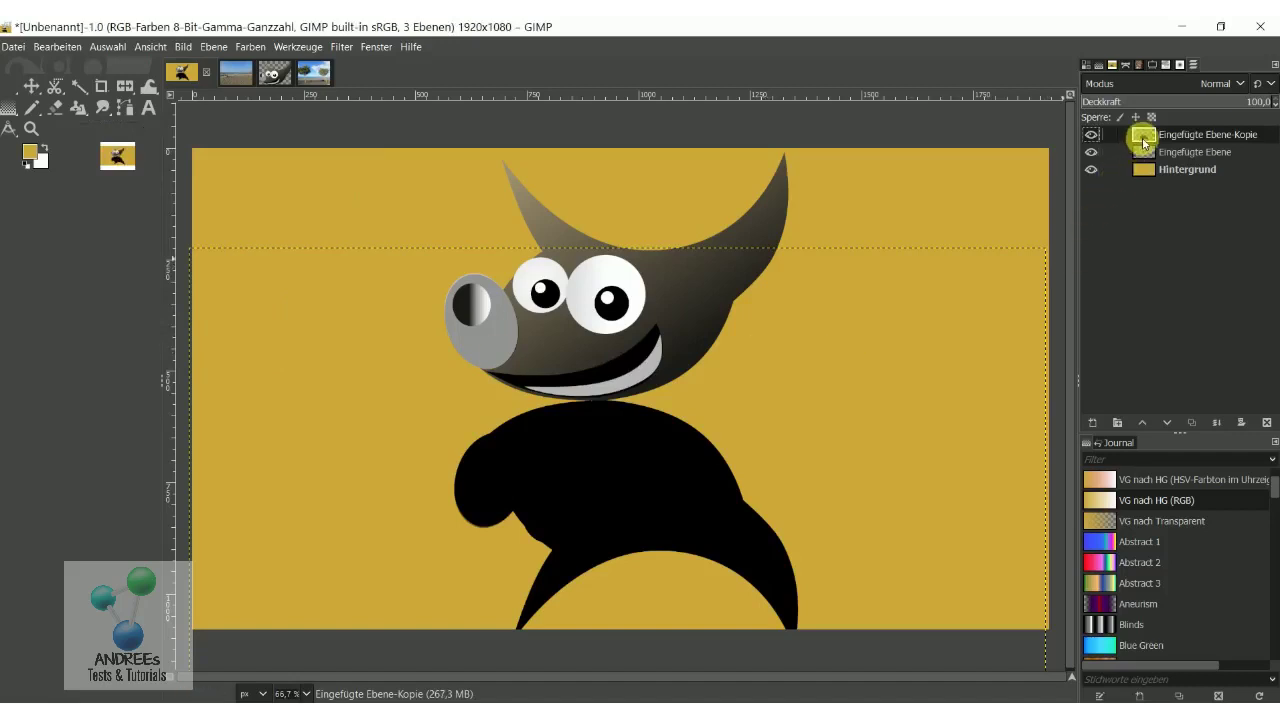
Step: Set the Eingefügte Ebene-Kopie layer's Deckkraft to 73,3
click(1204, 102)
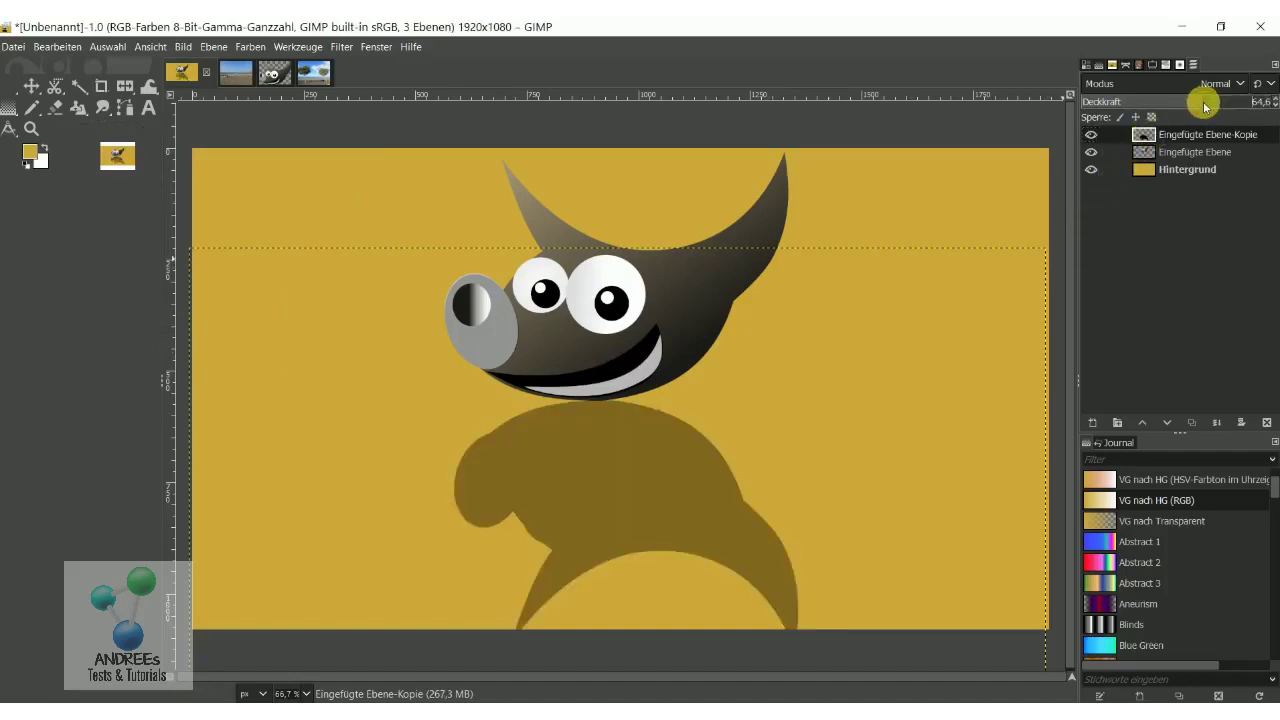
drag(1203, 101, 1222, 104)
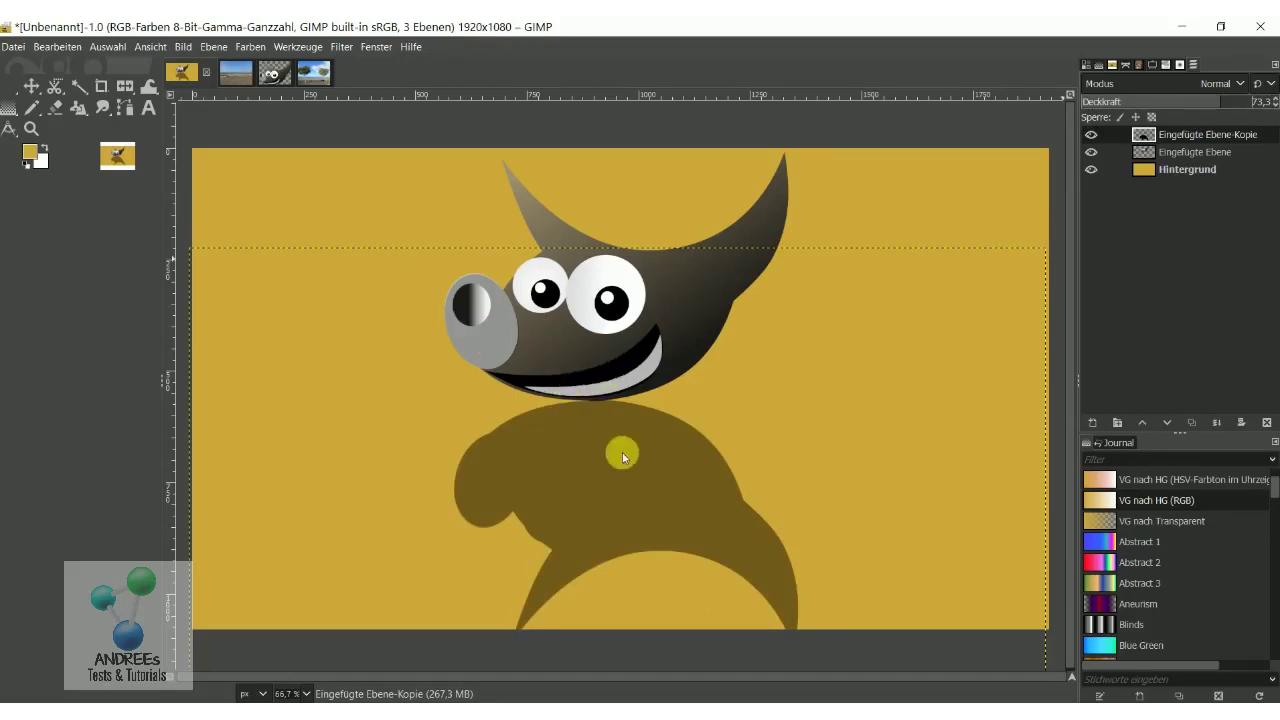
Step: Skew the shadow layer with Perspektive by pulling its top-right corner inward
click(125, 97)
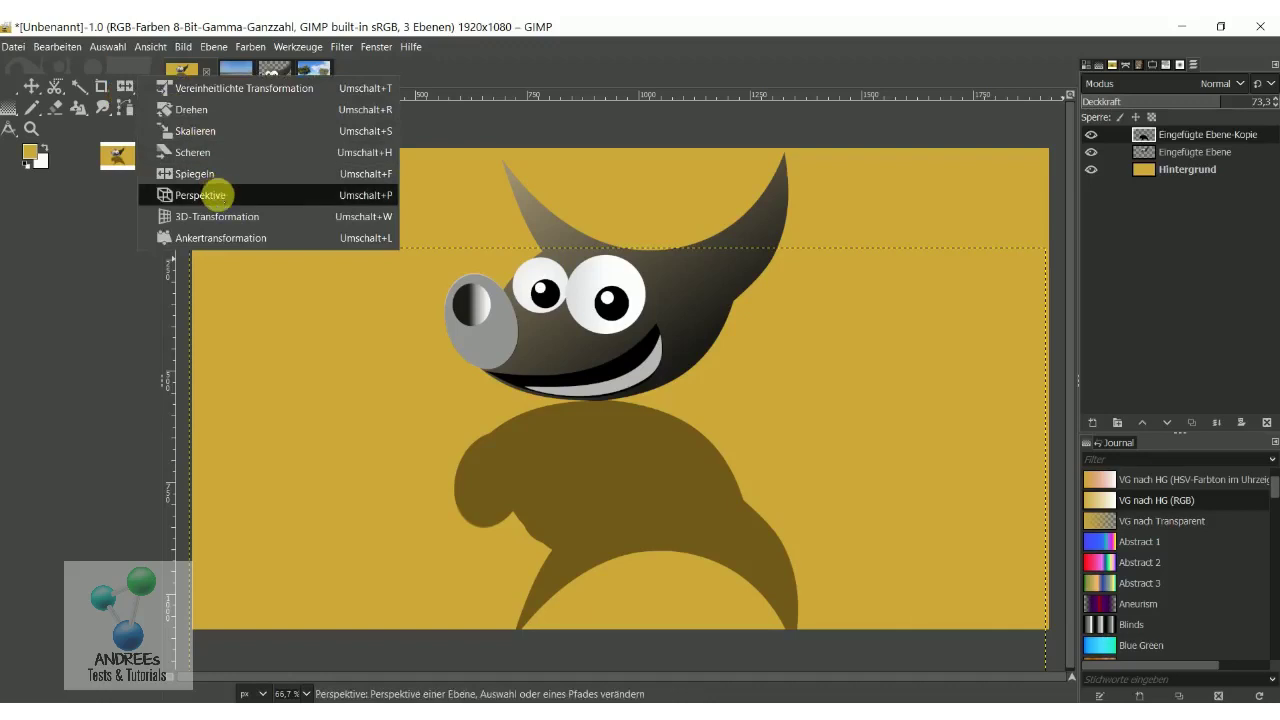
click(214, 195)
click(581, 463)
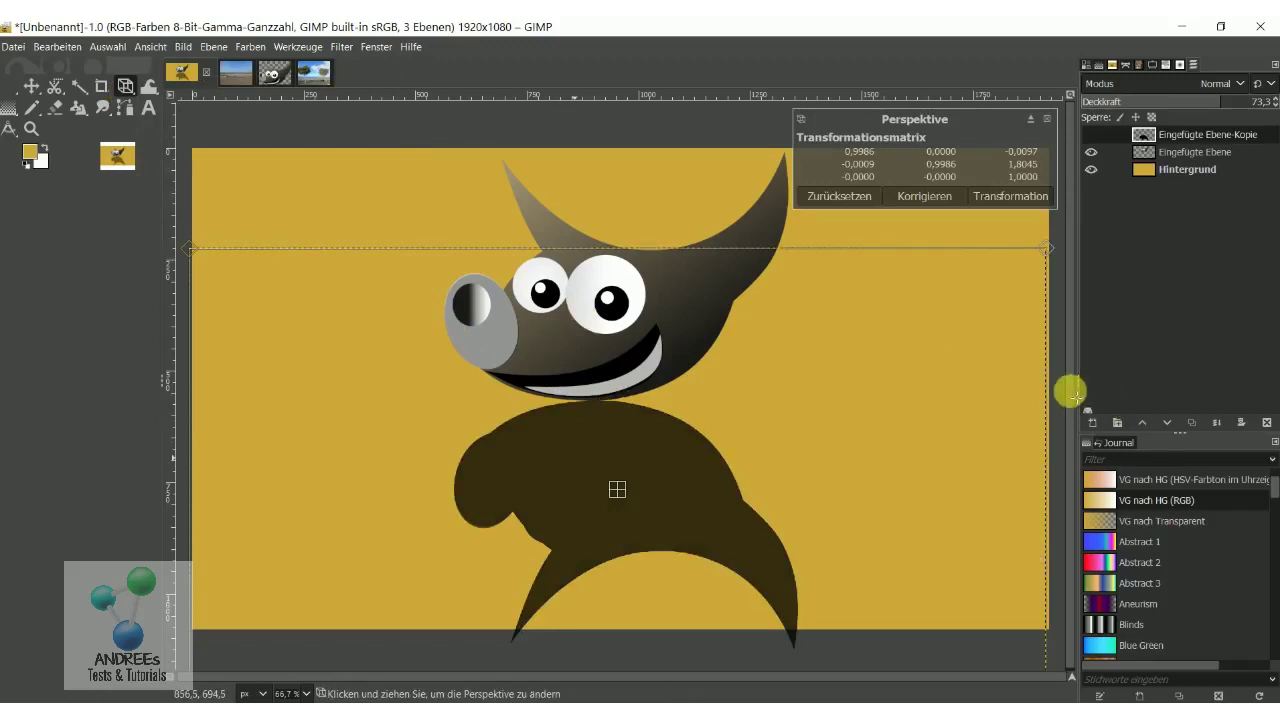
drag(1047, 246, 1022, 259)
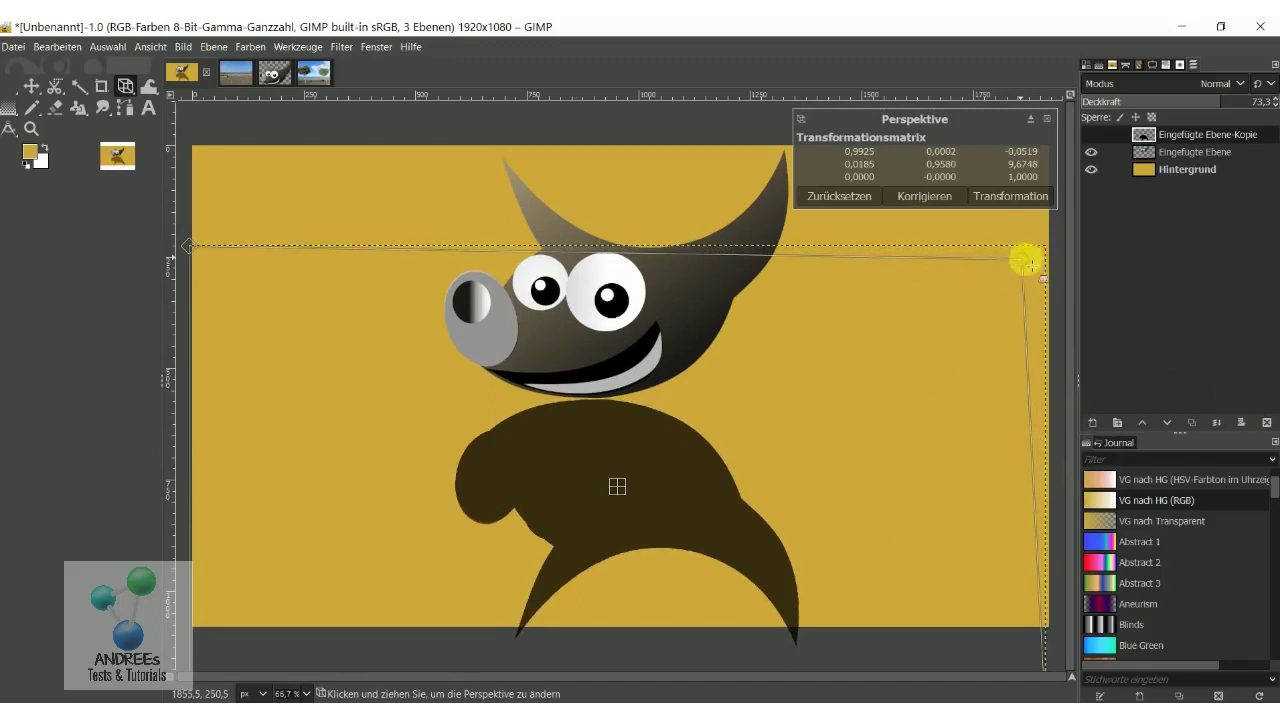
mouse_move(1025, 260)
mouse_down()
mouse_move(954, 258)
mouse_move(963, 292)
mouse_move(969, 283)
mouse_up()
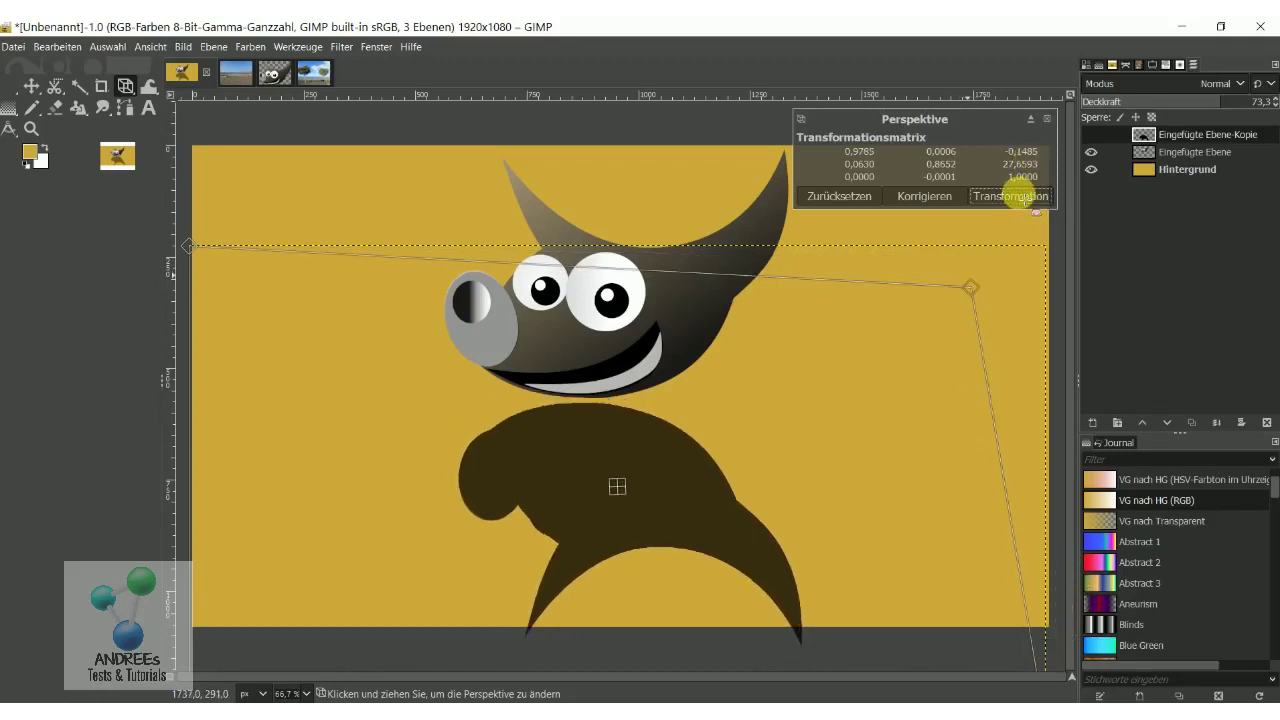
click(1012, 196)
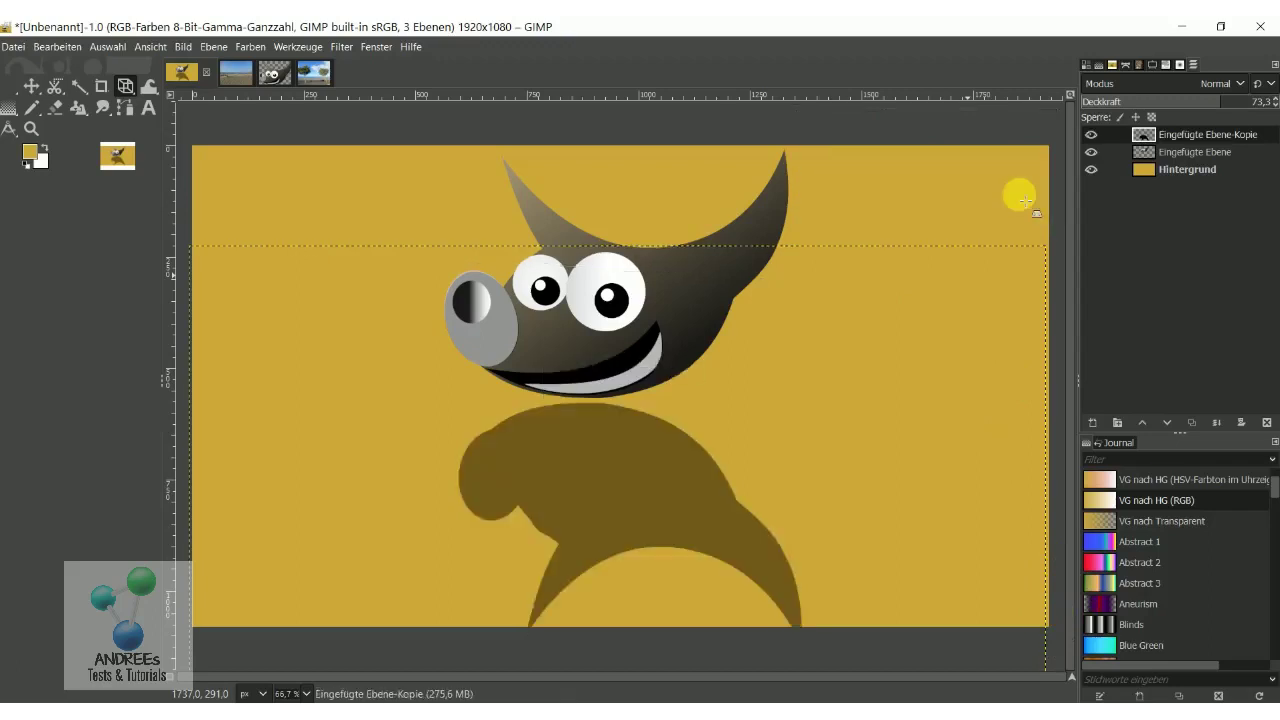
Step: Apply a slight Perspektive tilt to the upright Eingefügte Ebene layer
click(1144, 151)
click(648, 300)
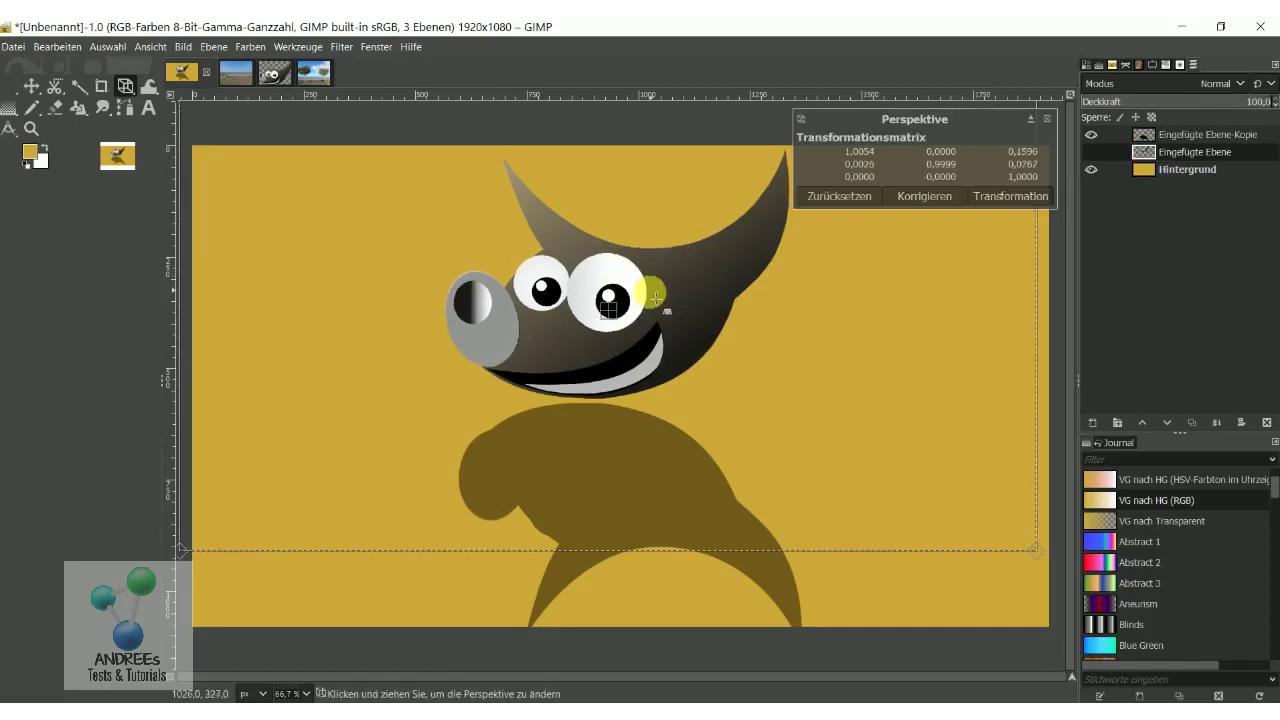
drag(650, 305, 652, 322)
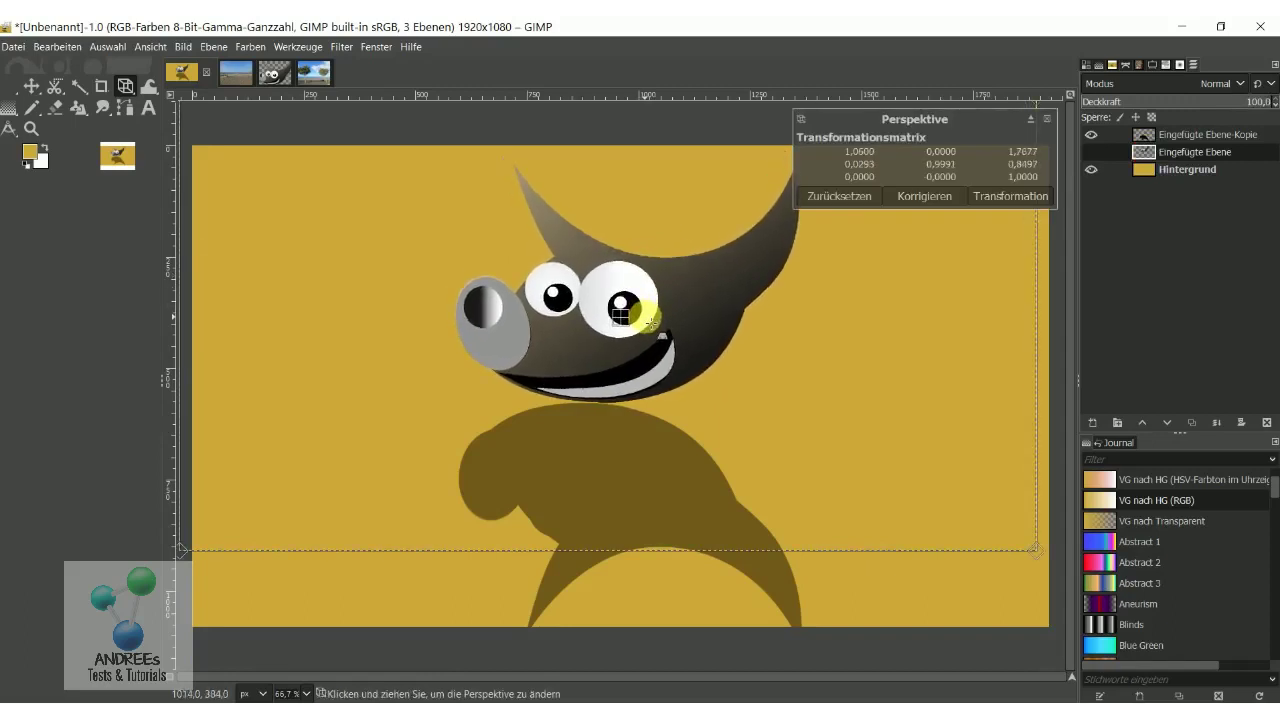
click(1000, 196)
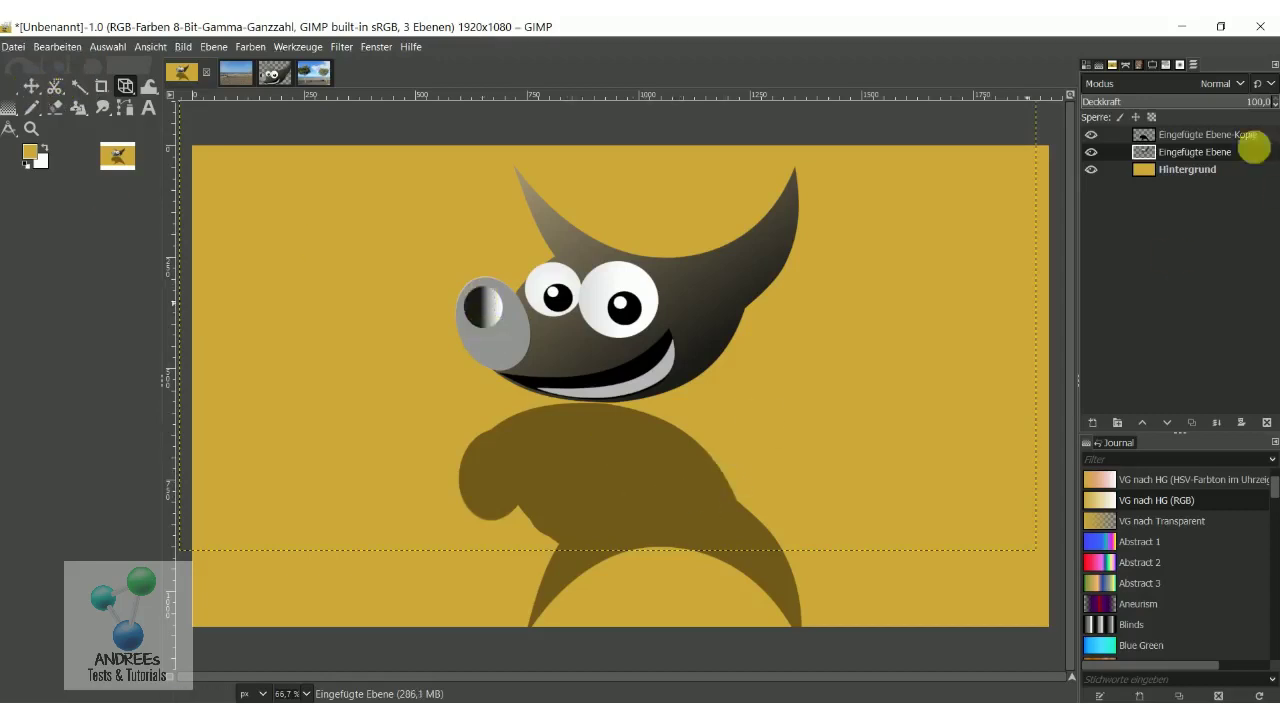
Step: Blur the shadow layer with Gaußscher Weichzeichner at X 18,50 and Y 4,50
click(1145, 135)
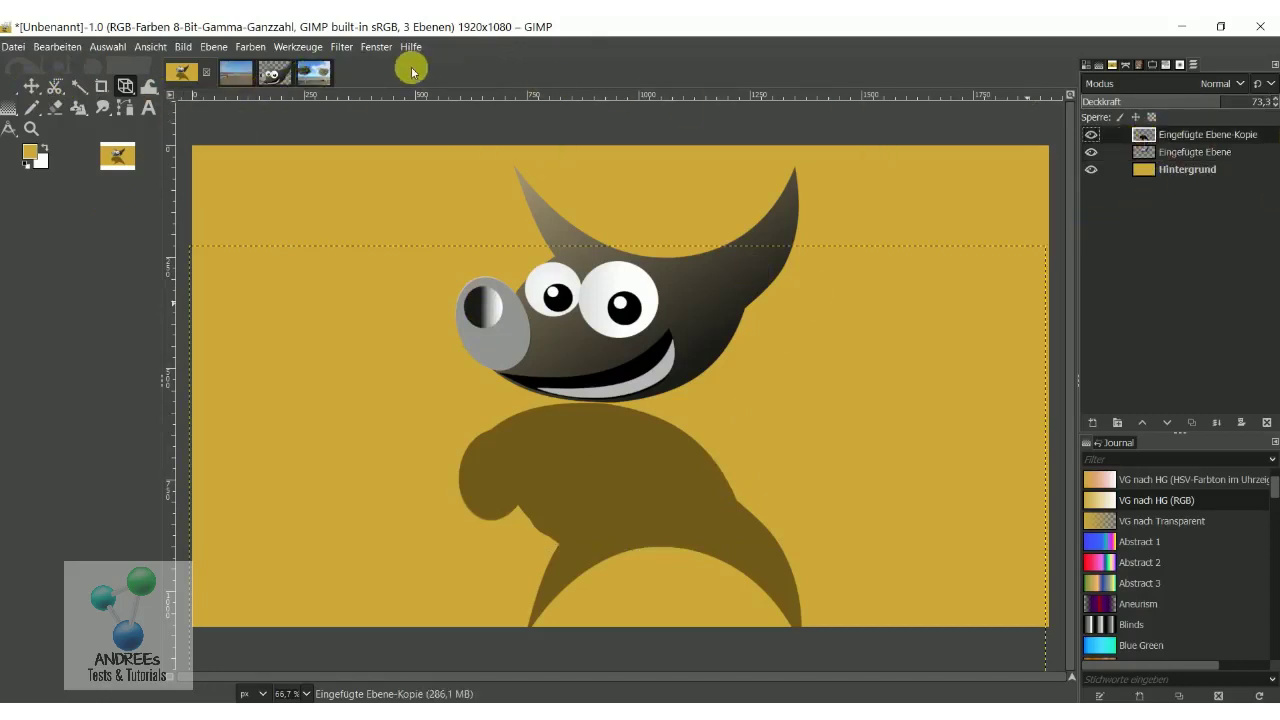
click(343, 47)
mouse_move(379, 153)
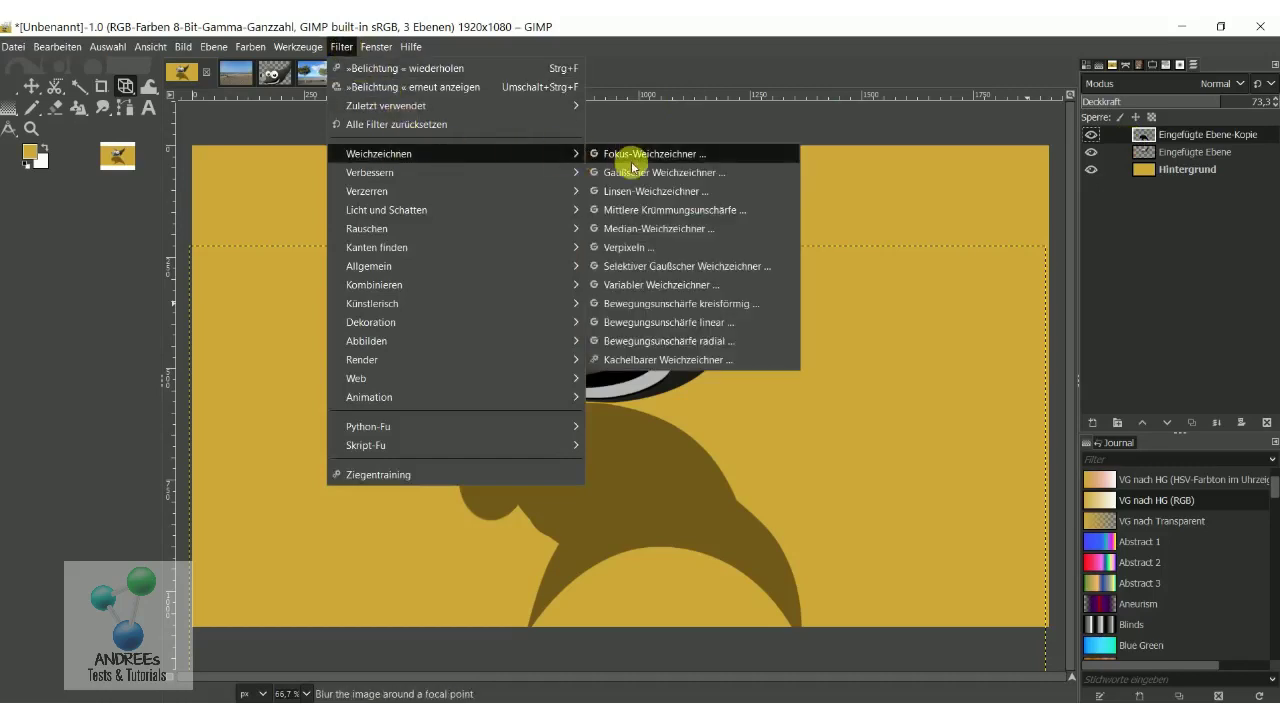
click(642, 173)
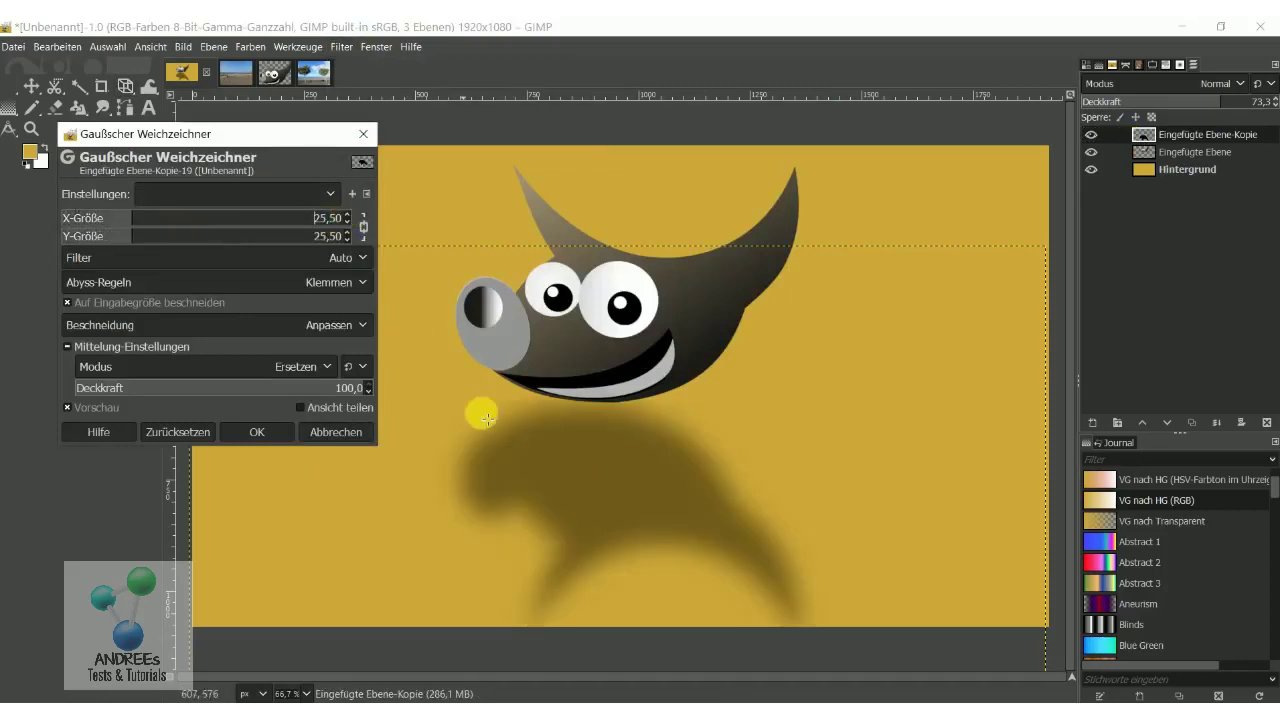
click(348, 241)
text(5,5)
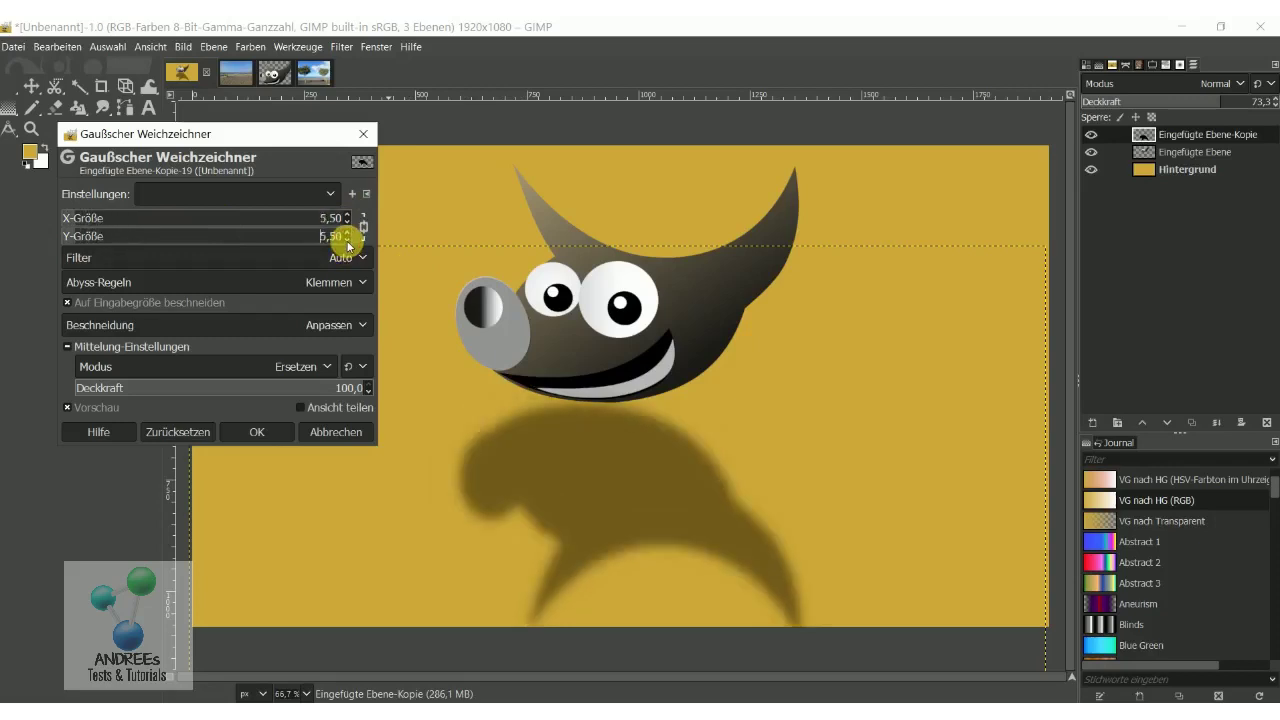
click(348, 241)
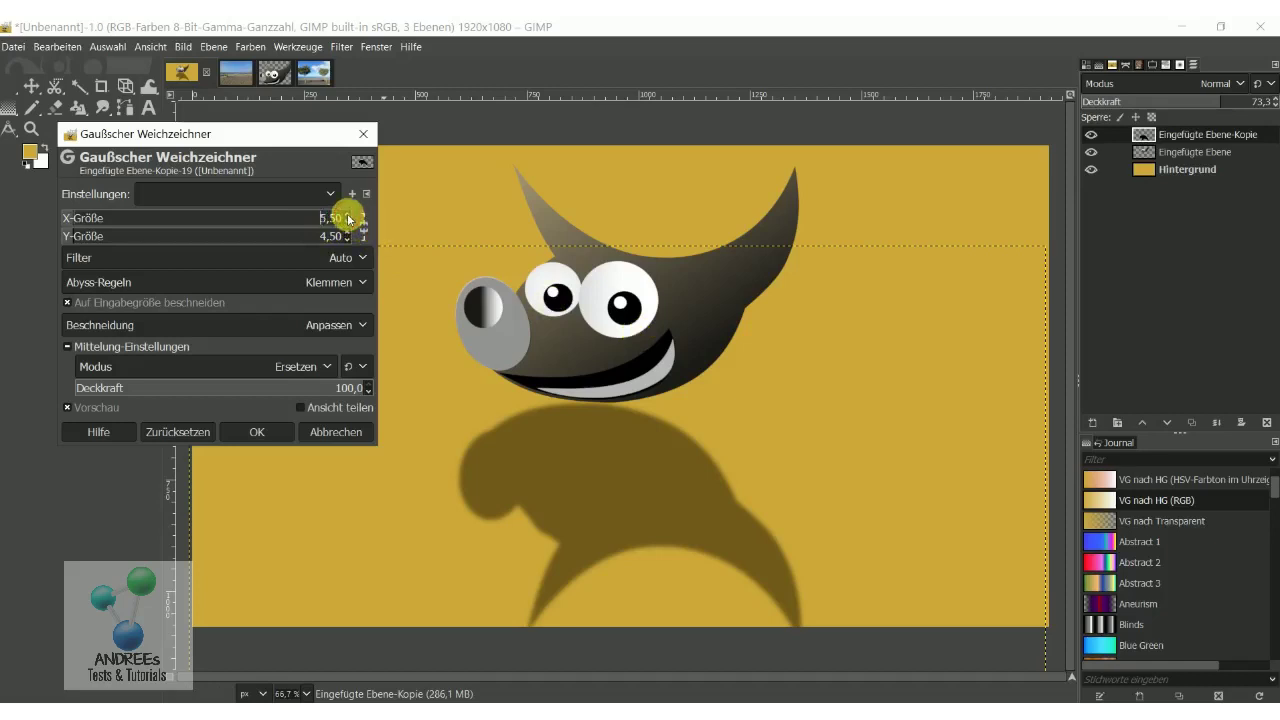
click(348, 216)
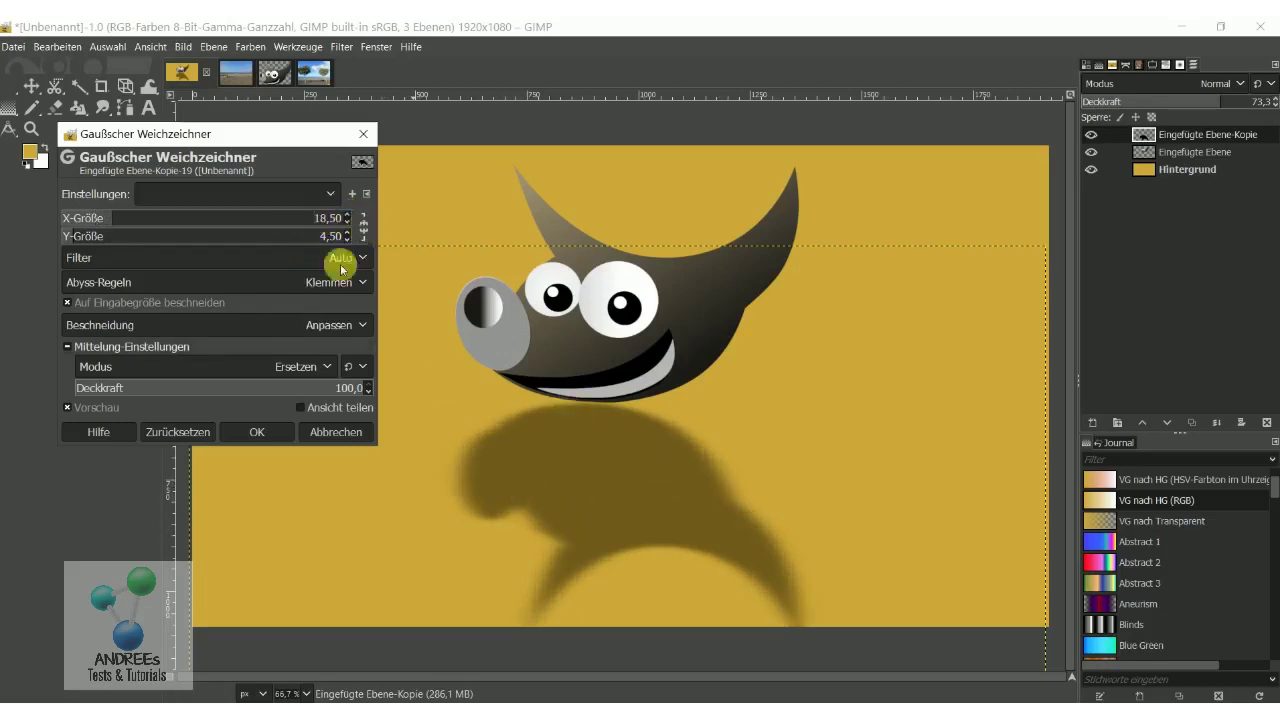
click(275, 432)
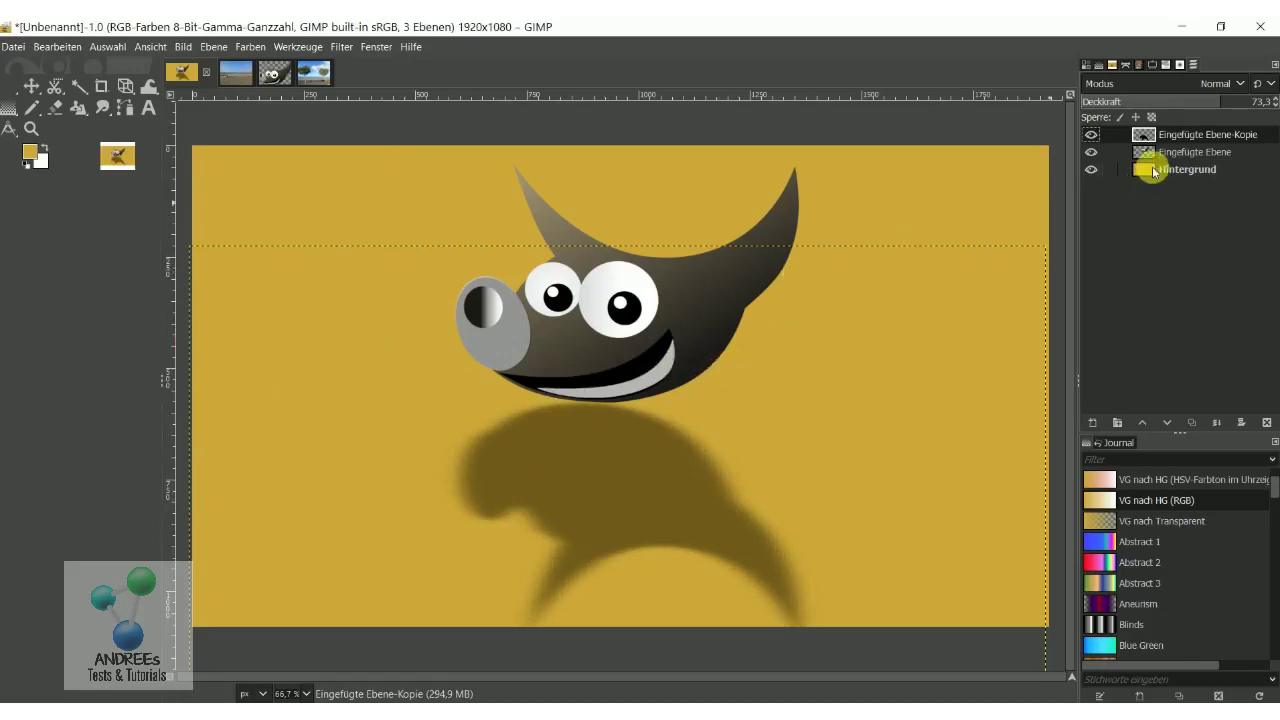
click(1130, 169)
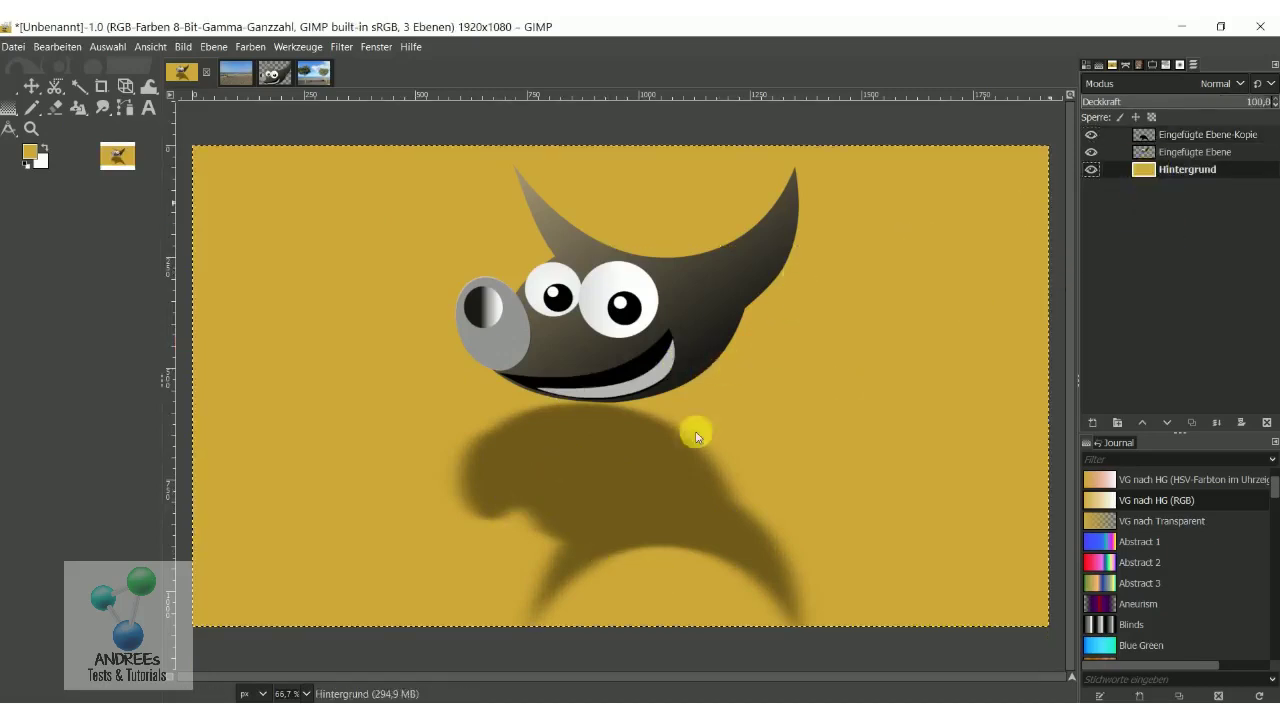